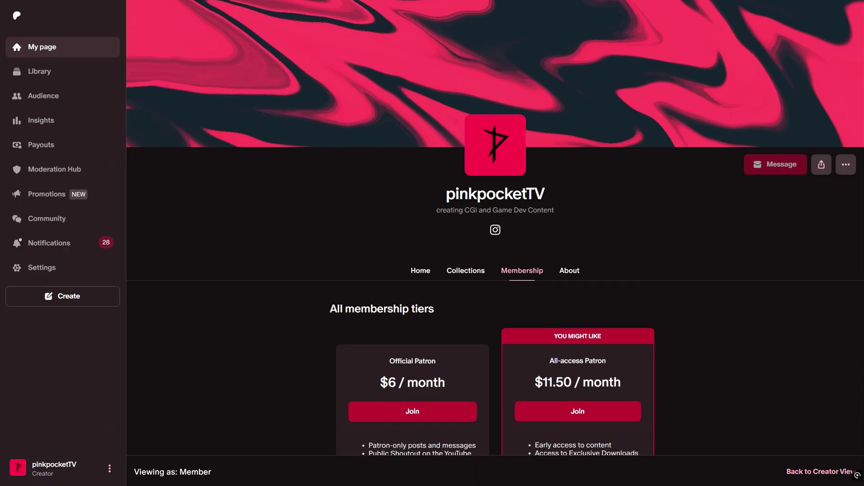
{"action": "scroll", "coordinate": [495, 270], "scroll_direction": "down", "scroll_amount": 1}
{"action": "scroll", "coordinate": [495, 270], "scroll_direction": "down", "scroll_amount": 1}
{"action": "scroll", "coordinate": [495, 270], "scroll_direction": "down", "scroll_amount": 1}
{"action": "scroll", "coordinate": [495, 270], "scroll_direction": "down", "scroll_amount": 1}
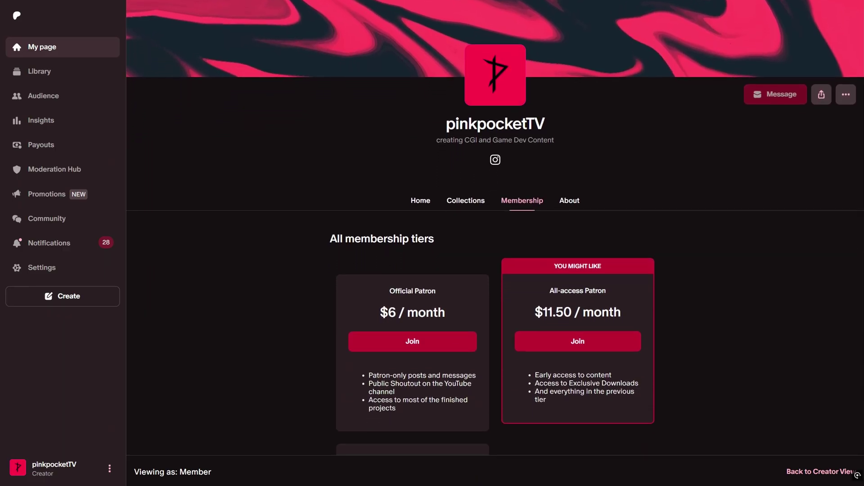
{"action": "scroll", "coordinate": [495, 270], "scroll_direction": "down", "scroll_amount": 1}
{"action": "scroll", "coordinate": [495, 270], "scroll_direction": "down", "scroll_amount": 1}
{"action": "scroll", "coordinate": [495, 270], "scroll_direction": "down", "scroll_amount": 1}
{"action": "scroll", "coordinate": [495, 270], "scroll_direction": "down", "scroll_amount": 1}
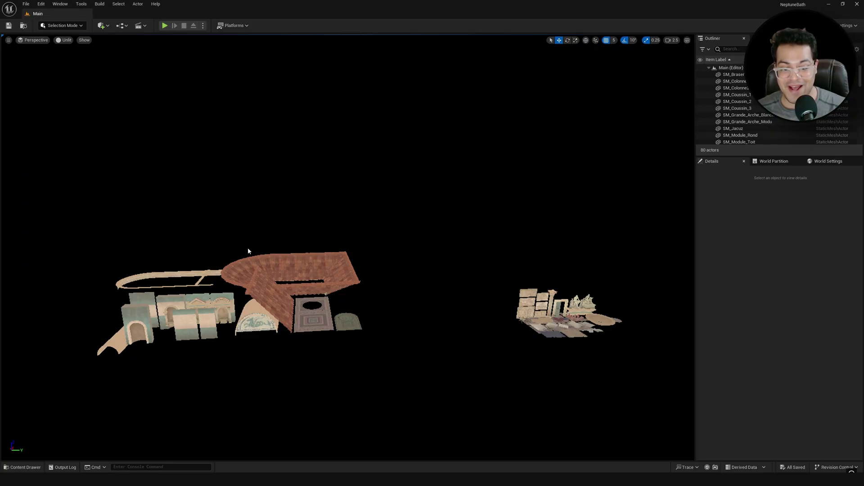
Add an HDRI Backdrop sky to the level and enlarge it to size 1500
{"action": "left_click", "coordinate": [103, 25]}
{"action": "mouse_move", "coordinate": [119, 96]}
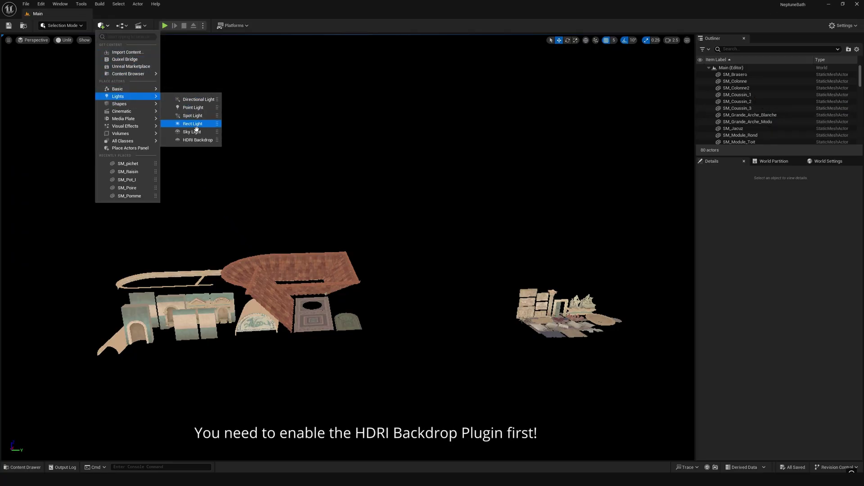
{"action": "left_click", "coordinate": [199, 141]}
{"action": "key", "text": "f"}
{"action": "type", "text": "1500"}
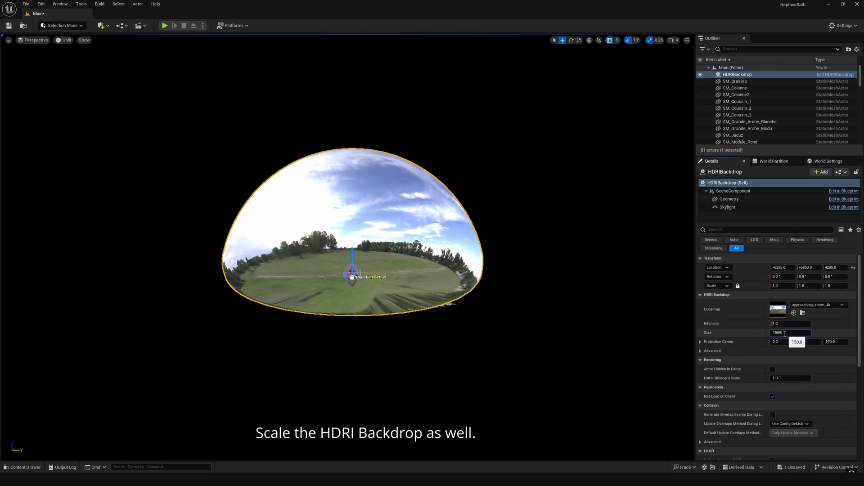
{"action": "key", "text": "Return"}
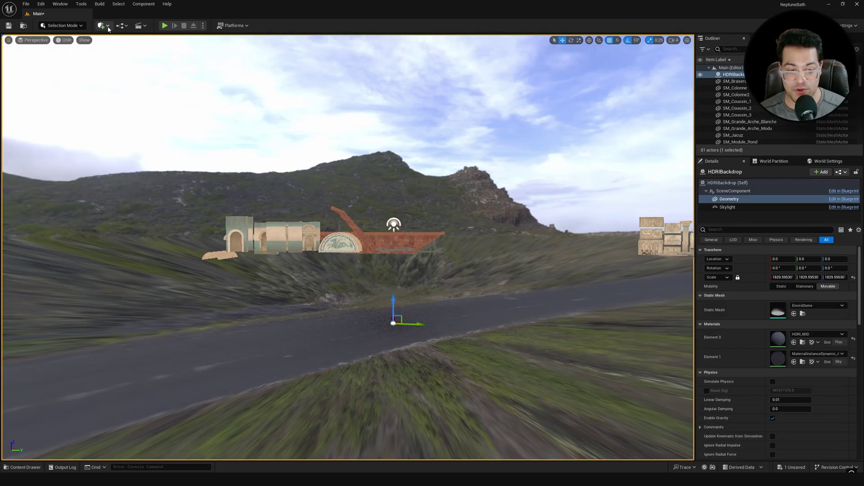
Add a post-process volume overriding exposure metering, compensation, and min/max brightness
{"action": "left_click", "coordinate": [107, 27]}
{"action": "mouse_move", "coordinate": [128, 74]}
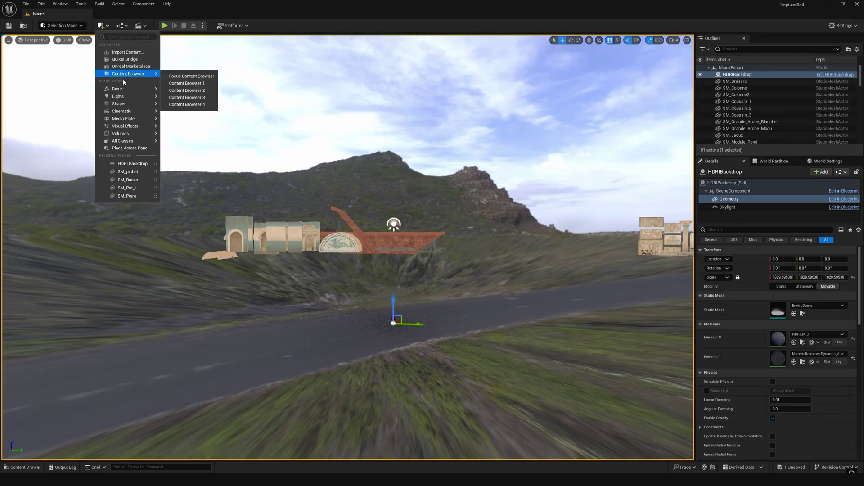
{"action": "left_click", "coordinate": [171, 129]}
{"action": "left_click", "coordinate": [764, 228]}
{"action": "type", "text": "inf"}
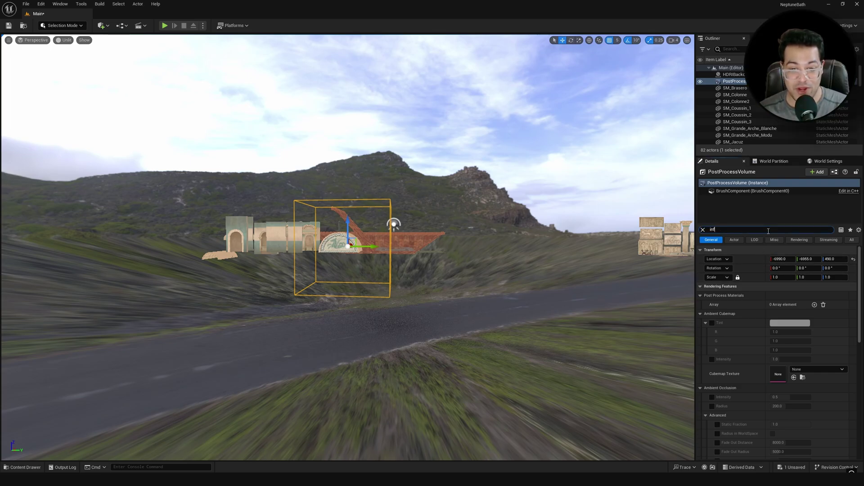
{"action": "left_click", "coordinate": [720, 230]}
{"action": "key", "text": "BackSpace"}
{"action": "key", "text": "BackSpace"}
{"action": "key", "text": "BackSpace"}
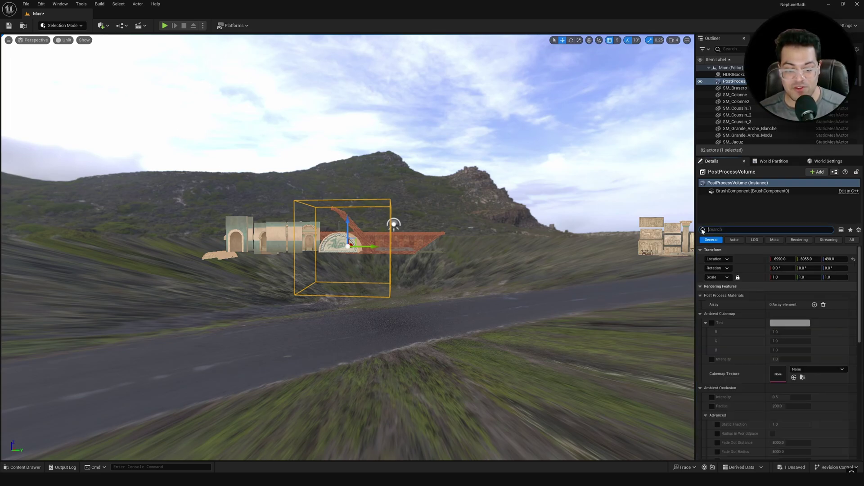
{"action": "type", "text": "expo"}
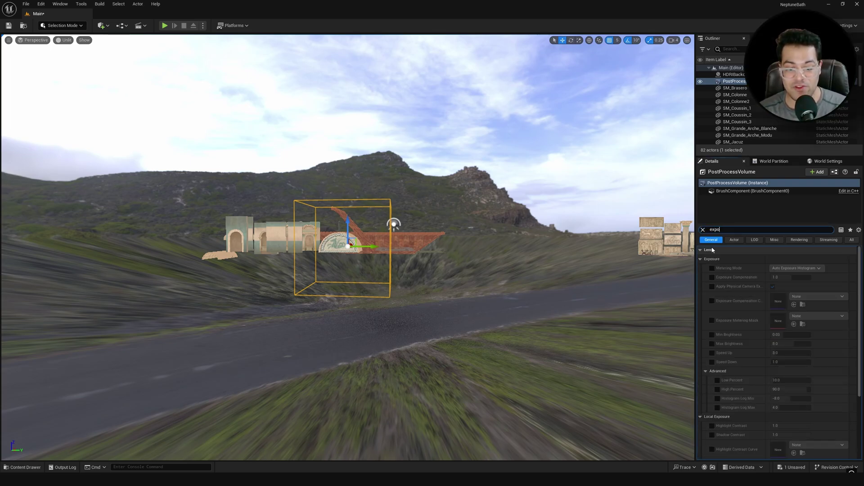
{"action": "left_click", "coordinate": [711, 268]}
{"action": "left_click", "coordinate": [712, 277]}
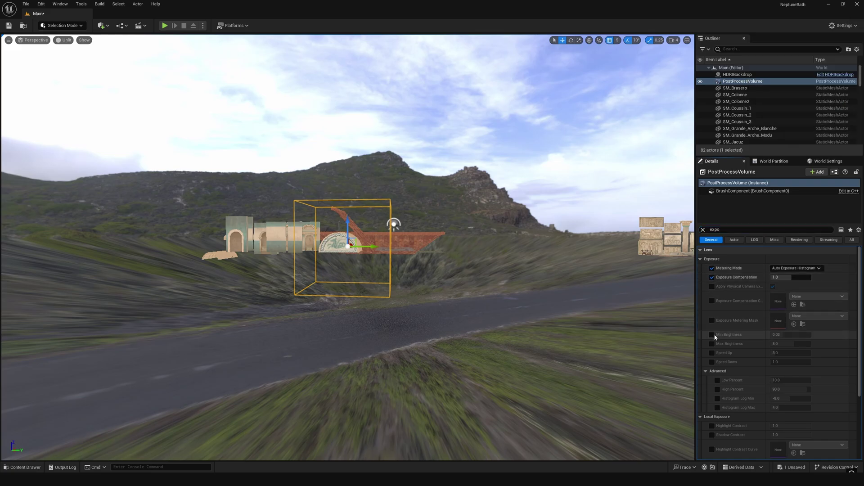
{"action": "left_click", "coordinate": [712, 334]}
{"action": "left_click", "coordinate": [711, 343]}
{"action": "type", "text": "9"}
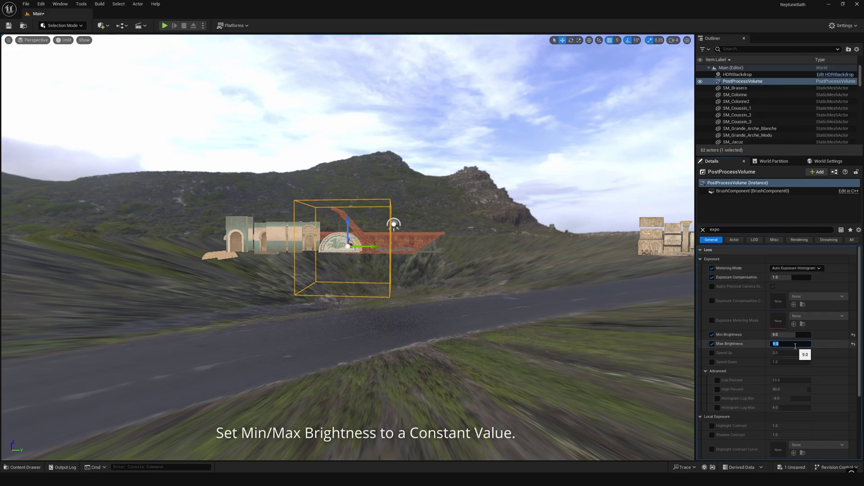
{"action": "type", "text": "2.0"}
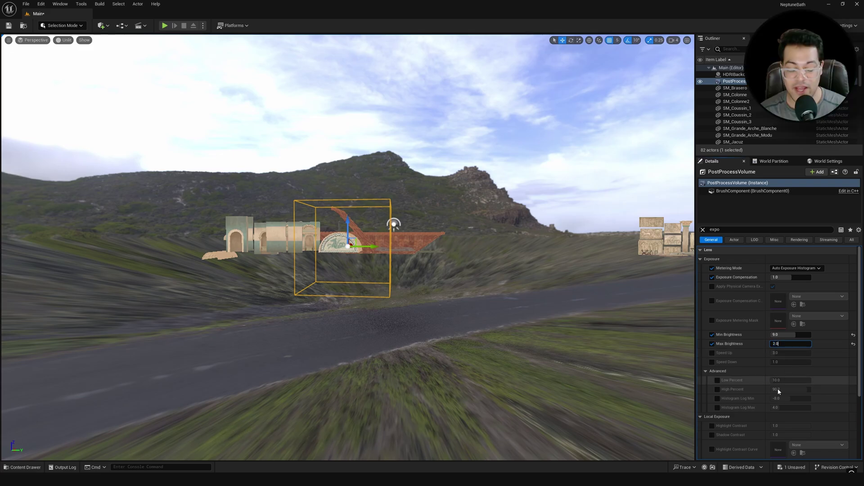
{"action": "scroll", "coordinate": [828, 397], "scroll_direction": "down", "scroll_amount": 2}
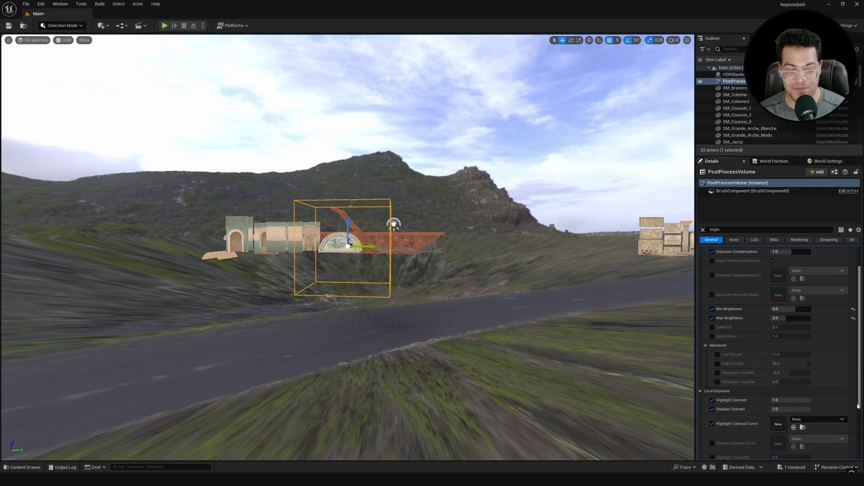
{"action": "scroll", "coordinate": [783, 405], "scroll_direction": "down", "scroll_amount": 2}
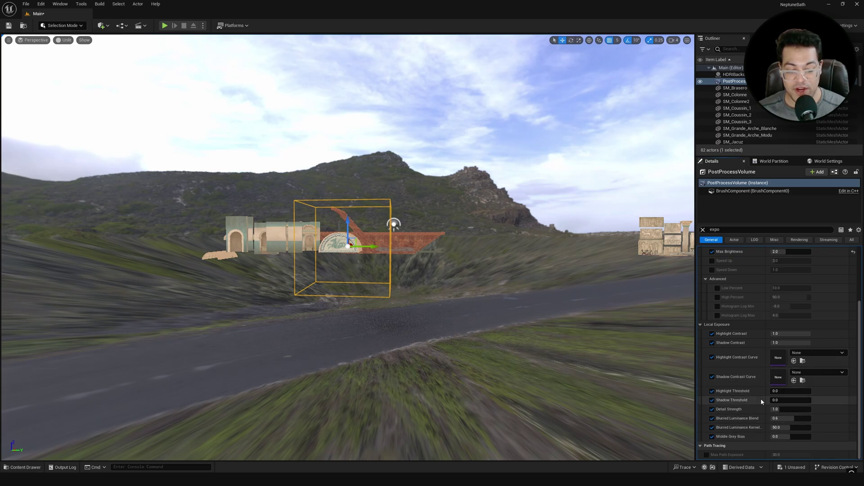
Switch the viewport to Lit shading and frame the pedimented arch module
{"action": "left_click", "coordinate": [66, 40]}
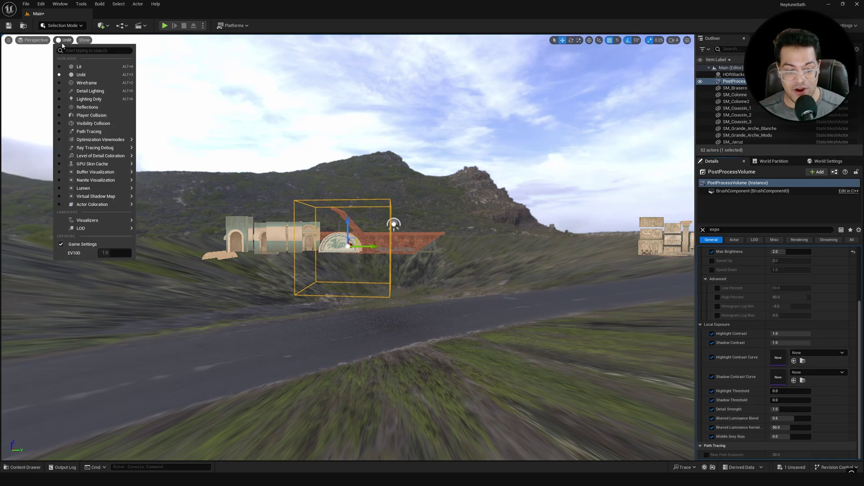
{"action": "left_click", "coordinate": [81, 71]}
{"action": "mouse_move", "coordinate": [173, 77]}
{"action": "right_mouse_down"}
{"action": "mouse_move", "coordinate": [202, 88]}
{"action": "mouse_move", "coordinate": [169, 135]}
{"action": "mouse_move", "coordinate": [202, 149]}
{"action": "right_mouse_up"}
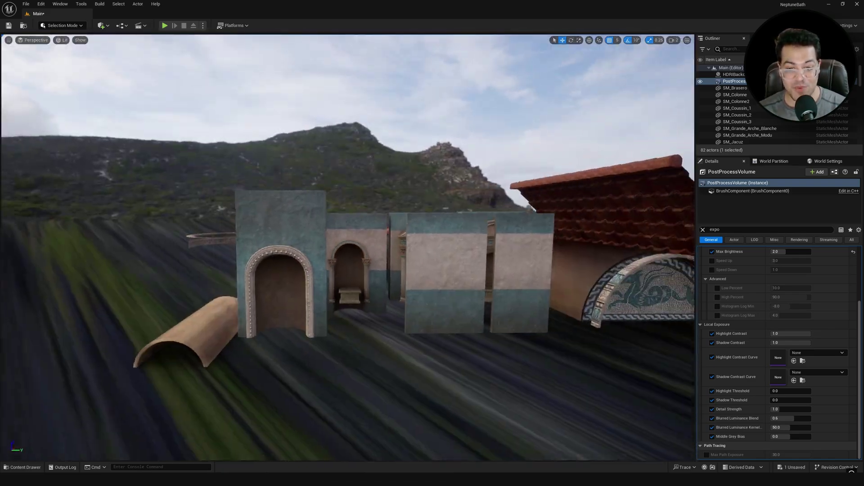
{"action": "left_click", "coordinate": [347, 270]}
{"action": "key", "text": "f"}
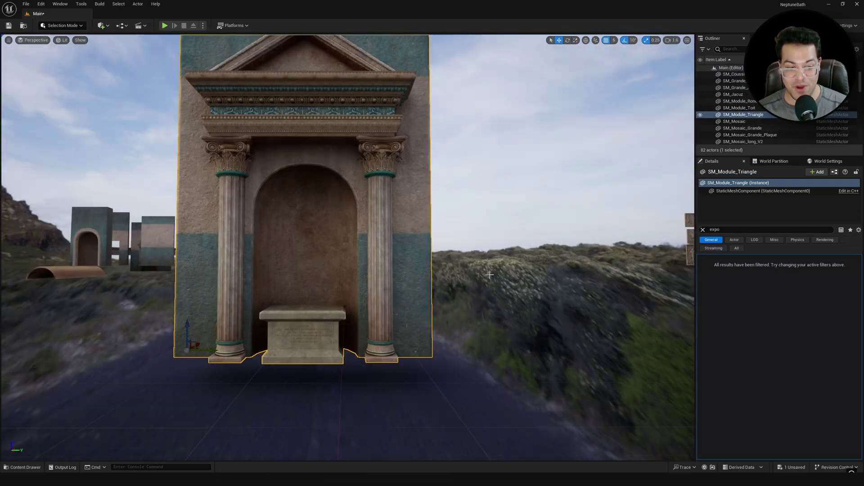
{"action": "left_click_drag", "start_coordinate": [432, 270], "coordinate": [451, 274], "text": "alt"}
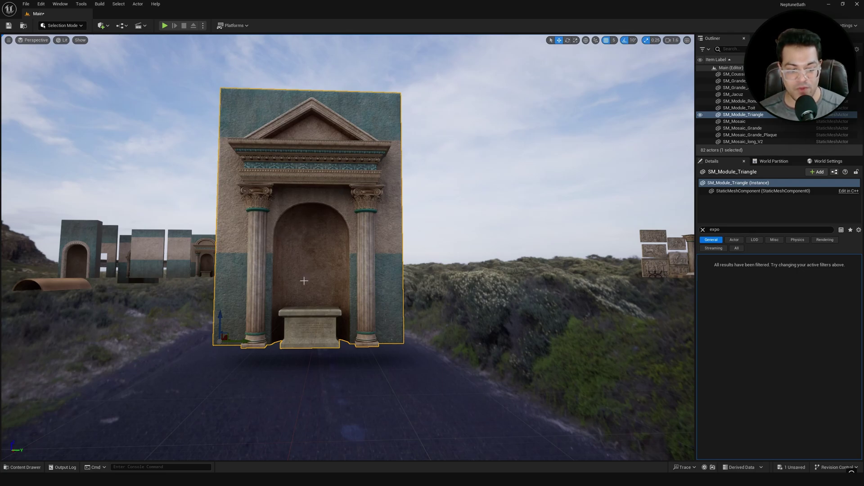
{"action": "scroll", "coordinate": [303, 280], "scroll_direction": "down", "scroll_amount": 5}
Line up the two plain wall pieces on either side of the arch
{"action": "left_click", "coordinate": [218, 381]}
{"action": "left_click_drag", "start_coordinate": [223, 392], "coordinate": [251, 396]}
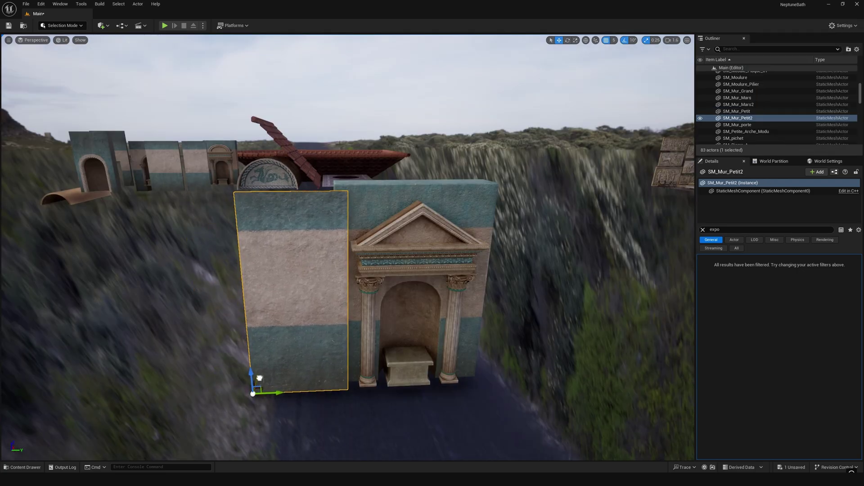
{"action": "right_click_drag", "start_coordinate": [261, 375], "coordinate": [218, 318]}
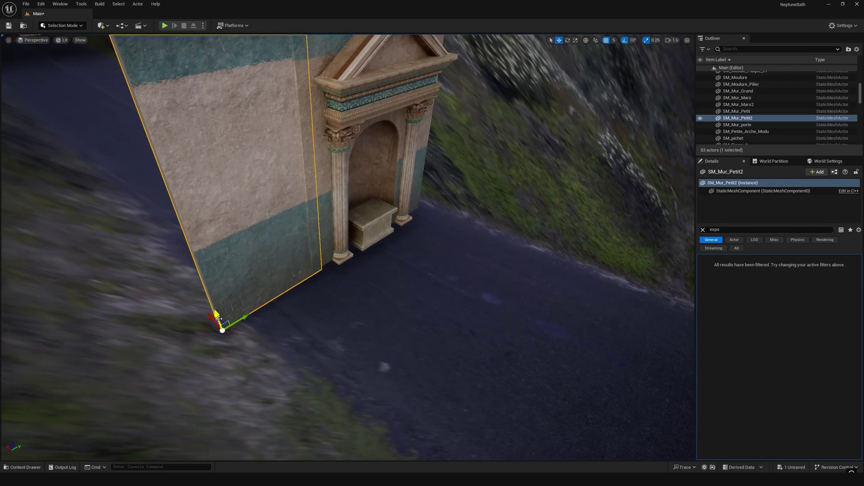
{"action": "right_click_drag", "start_coordinate": [216, 310], "coordinate": [60, 256]}
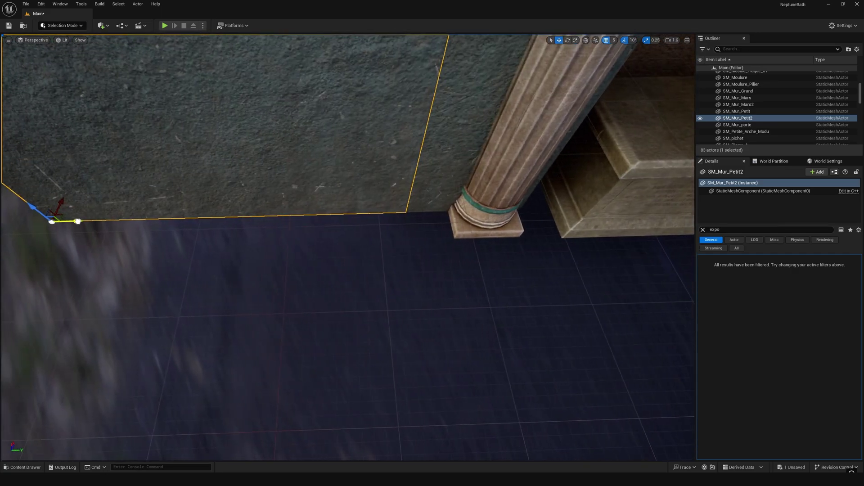
{"action": "left_click_drag", "start_coordinate": [74, 221], "coordinate": [37, 219]}
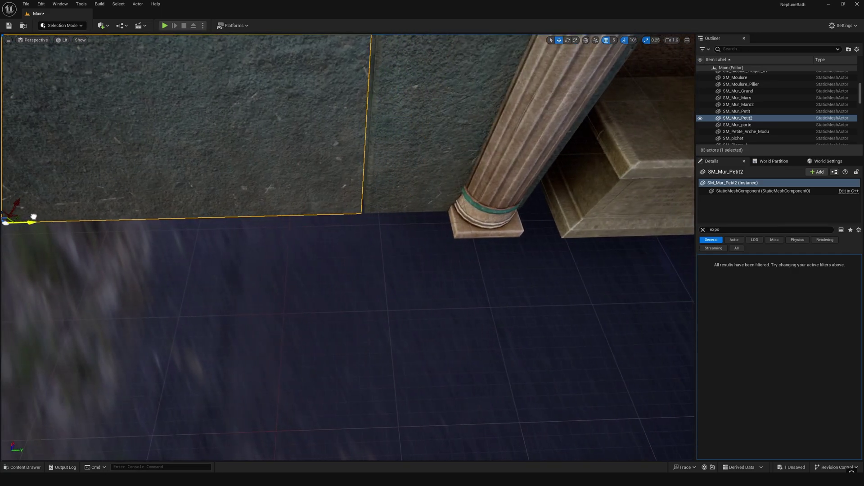
{"action": "left_click", "coordinate": [400, 324]}
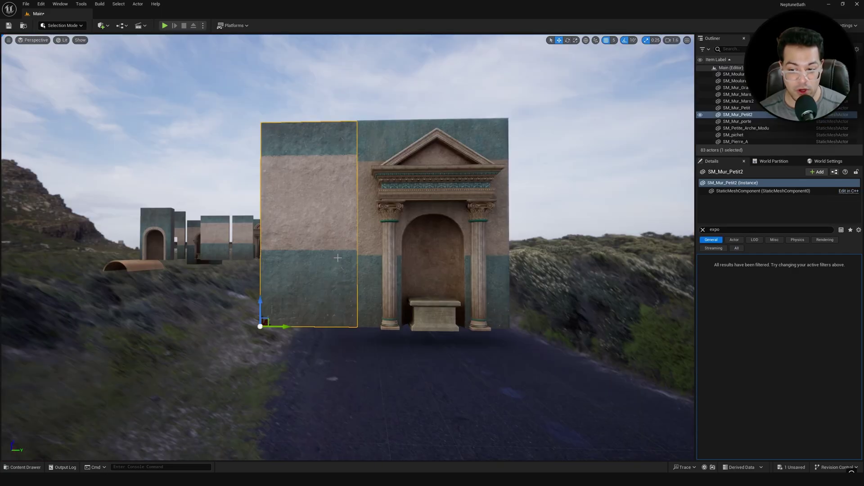
{"action": "left_click_drag", "start_coordinate": [288, 325], "coordinate": [540, 310]}
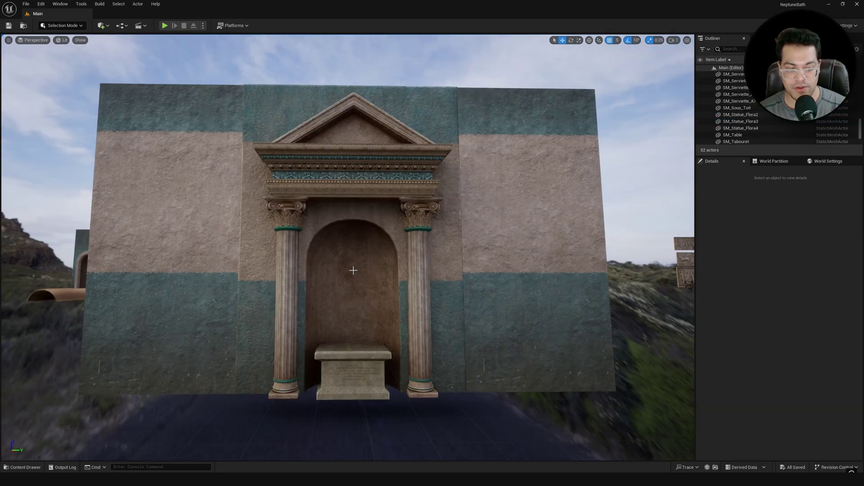
Place SM_Statue_Flora on the niche pedestal and frame it
{"action": "key", "text": "ctrl+space"}
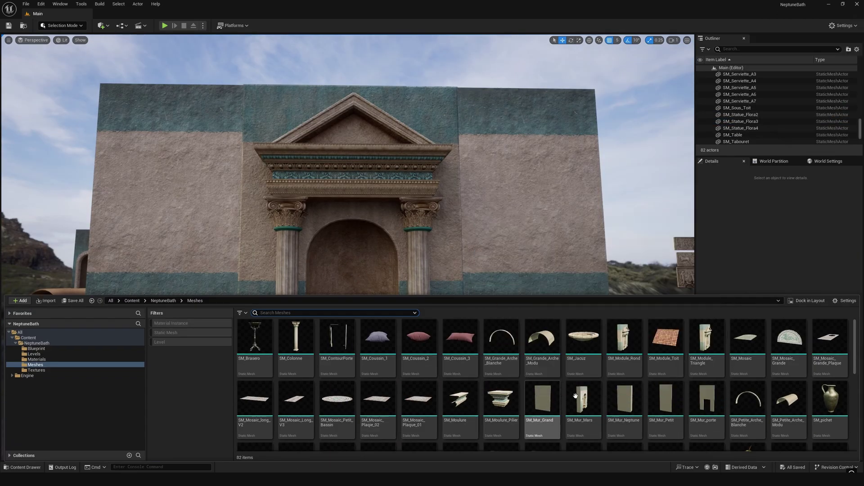
{"action": "scroll", "coordinate": [605, 392], "scroll_direction": "down", "scroll_amount": 2}
{"action": "scroll", "coordinate": [606, 393], "scroll_direction": "down", "scroll_amount": 3}
{"action": "scroll", "coordinate": [605, 393], "scroll_direction": "down", "scroll_amount": 3}
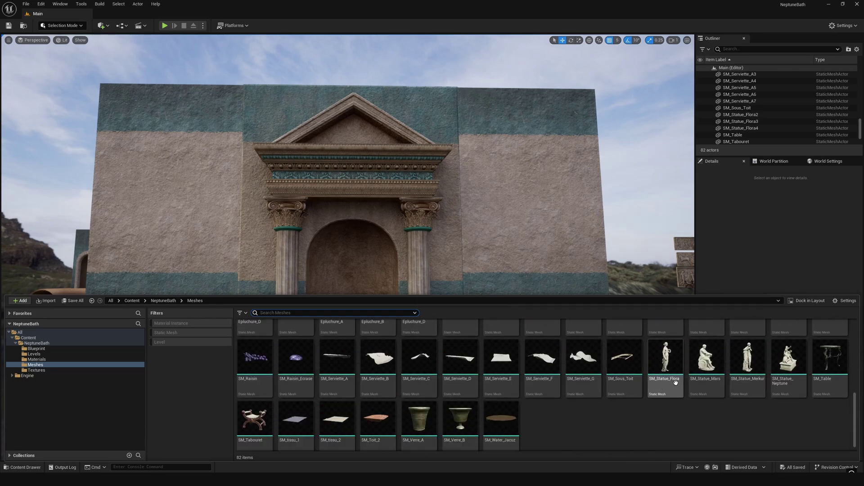
{"action": "mouse_move", "coordinate": [663, 364]}
{"action": "left_mouse_down"}
{"action": "mouse_move", "coordinate": [357, 318]}
{"action": "mouse_move", "coordinate": [348, 348]}
{"action": "left_mouse_up"}
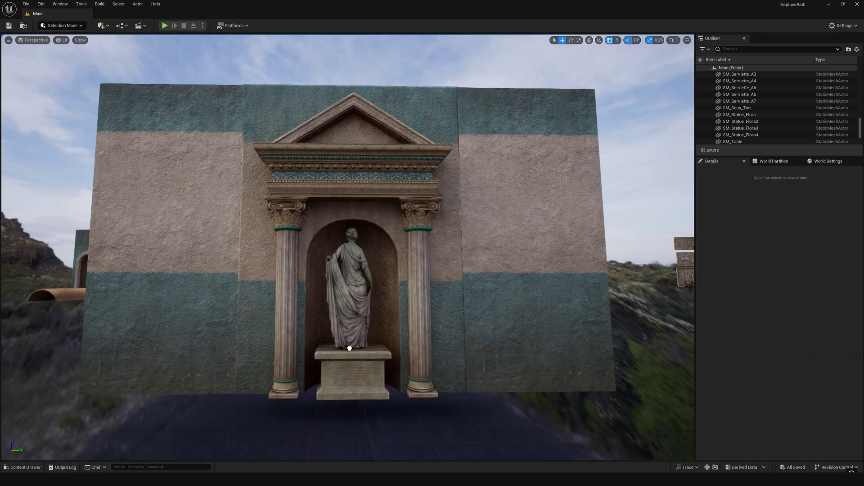
{"action": "right_click", "coordinate": [350, 349]}
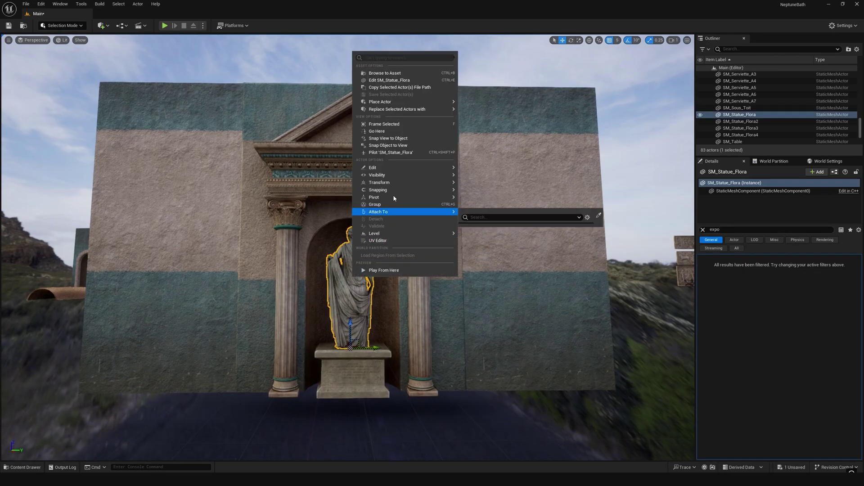
{"action": "left_click", "coordinate": [507, 190]}
{"action": "left_click", "coordinate": [480, 368]}
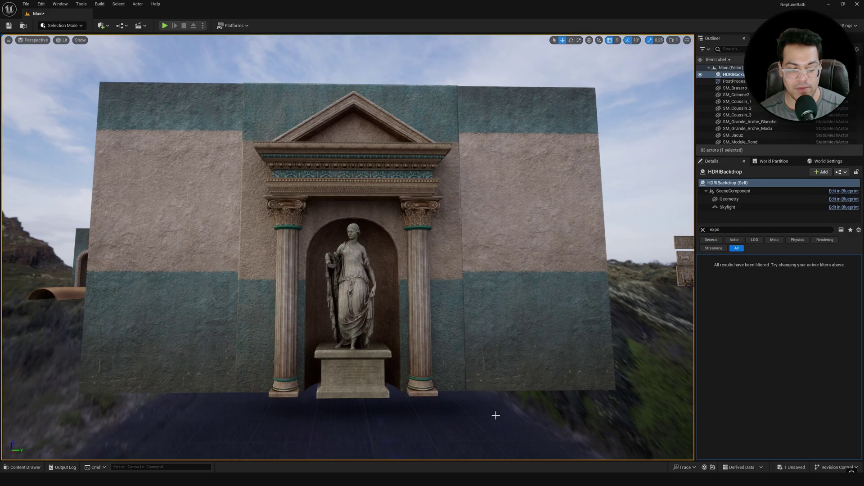
{"action": "right_click_drag", "start_coordinate": [494, 415], "coordinate": [484, 295]}
{"action": "left_click", "coordinate": [484, 294]}
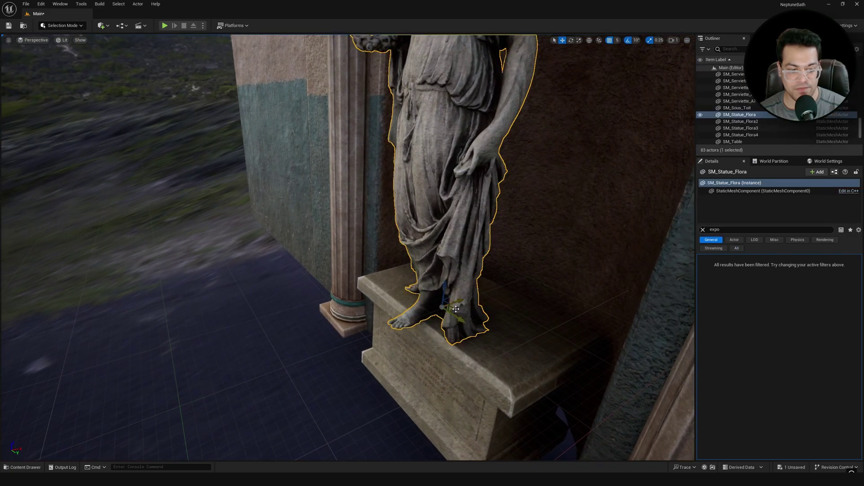
{"action": "key", "text": "f"}
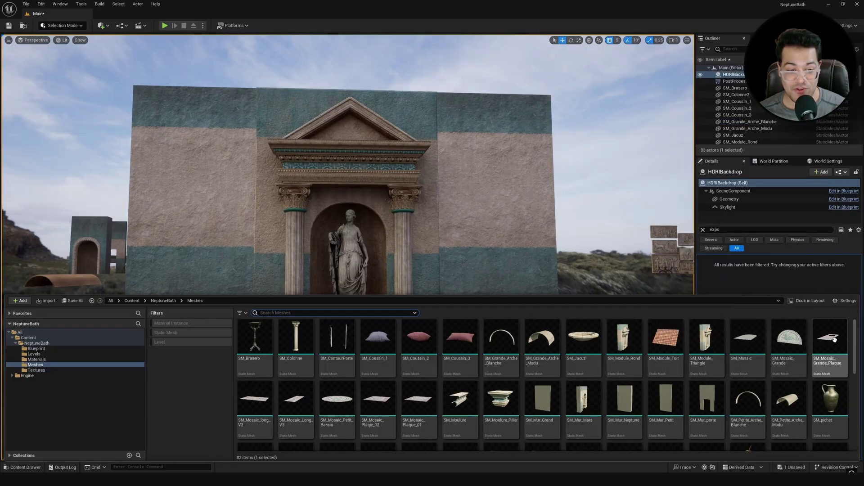
Place SM_Mosaic_Grande_Plaque in front of the wall, rotated 90 degrees
{"action": "left_click_drag", "start_coordinate": [835, 339], "coordinate": [365, 383]}
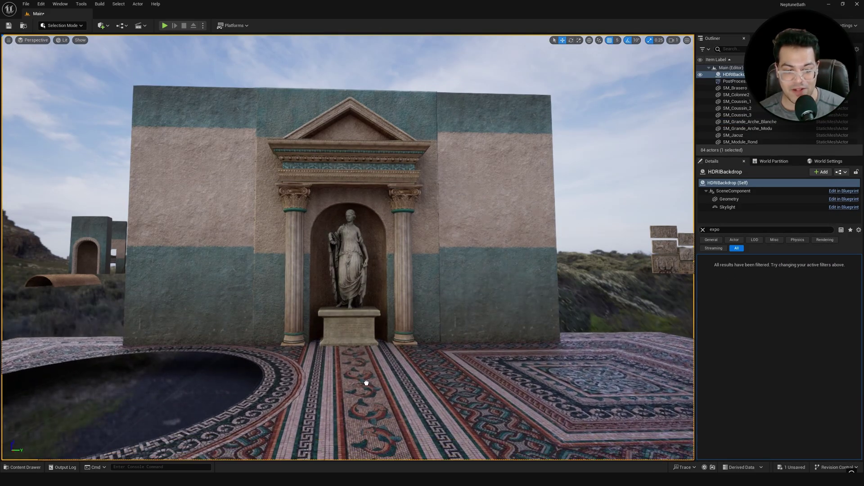
{"action": "left_click", "coordinate": [367, 380]}
{"action": "key", "text": "f"}
{"action": "key", "text": "e"}
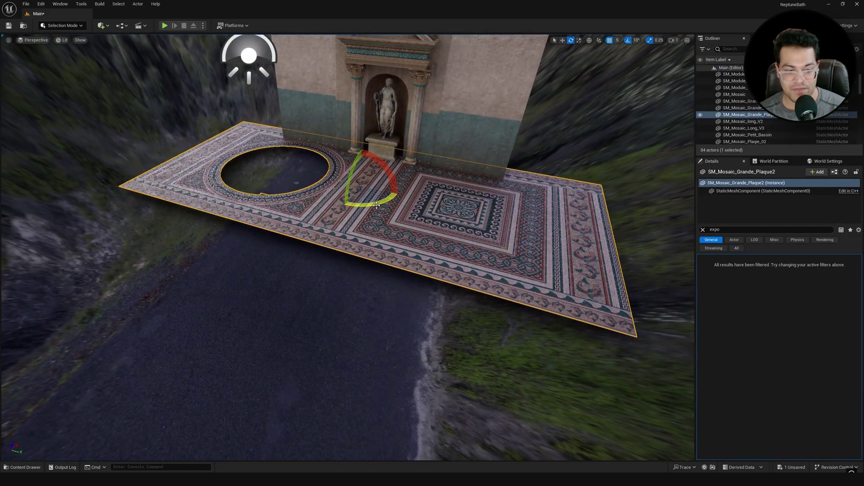
{"action": "left_click_drag", "start_coordinate": [376, 204], "coordinate": [348, 201]}
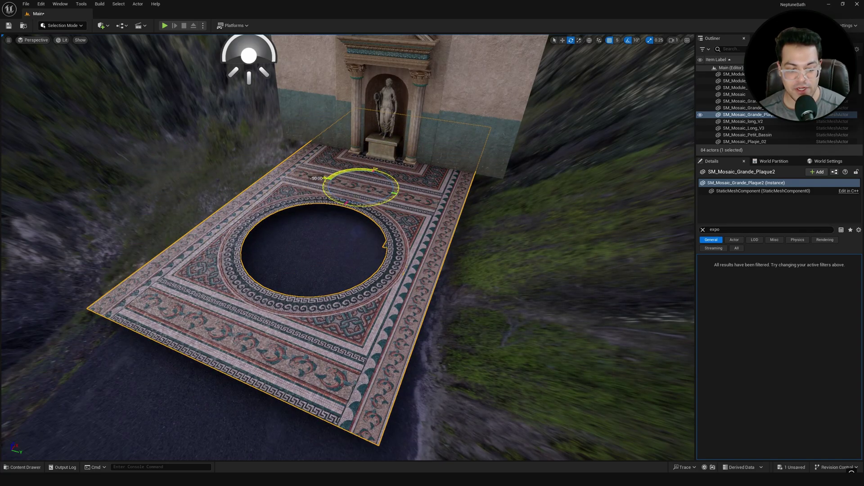
{"action": "left_click_drag", "start_coordinate": [348, 201], "coordinate": [395, 195]}
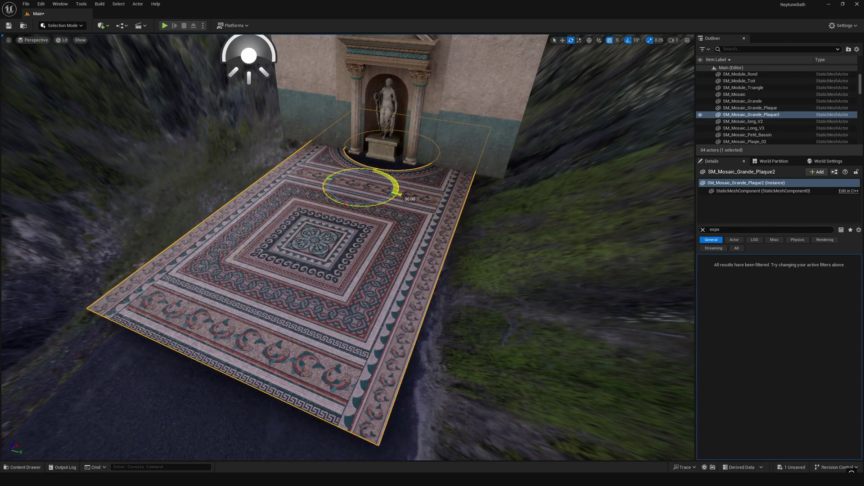
{"action": "right_click_drag", "start_coordinate": [397, 194], "coordinate": [445, 189]}
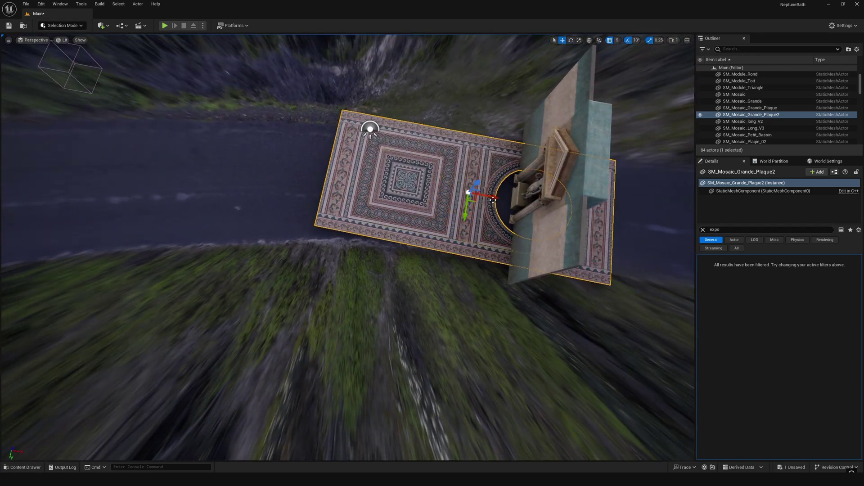
{"action": "key", "text": "w"}
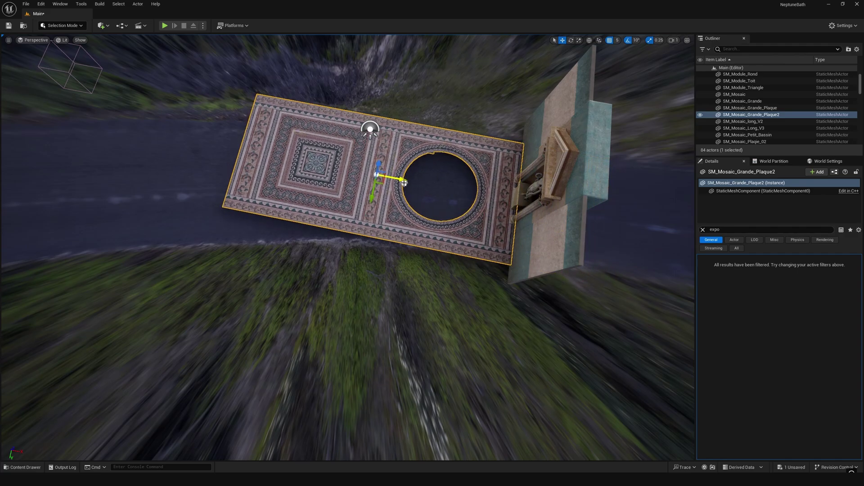
{"action": "mouse_move", "coordinate": [446, 189]}
{"action": "right_mouse_down"}
{"action": "mouse_move", "coordinate": [432, 135]}
{"action": "mouse_move", "coordinate": [461, 375]}
{"action": "mouse_move", "coordinate": [485, 384]}
{"action": "right_mouse_up"}
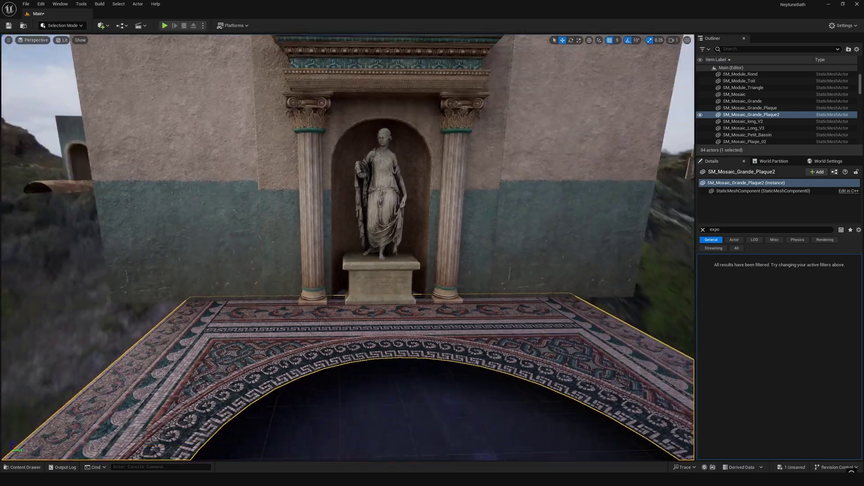
{"action": "right_click_drag", "start_coordinate": [485, 385], "coordinate": [582, 349]}
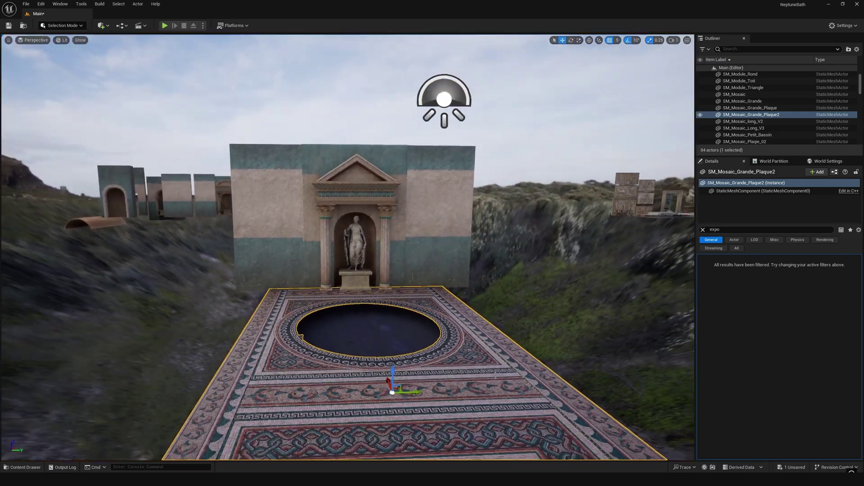
Drop SM_Jacuz onto the mosaic and sink it, centred, into the circular opening
{"action": "key", "text": "ctrl+space"}
{"action": "left_click_drag", "start_coordinate": [582, 350], "coordinate": [347, 331]}
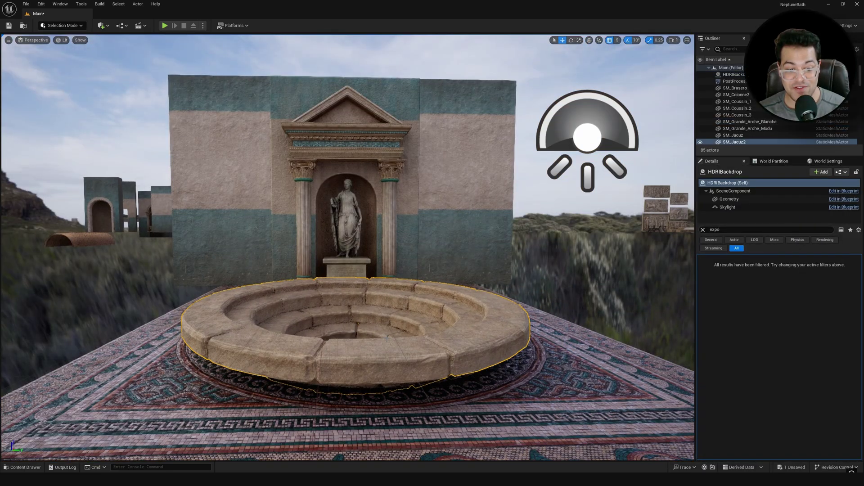
{"action": "key", "text": "f"}
{"action": "scroll", "coordinate": [348, 248], "scroll_direction": "down", "scroll_amount": 5}
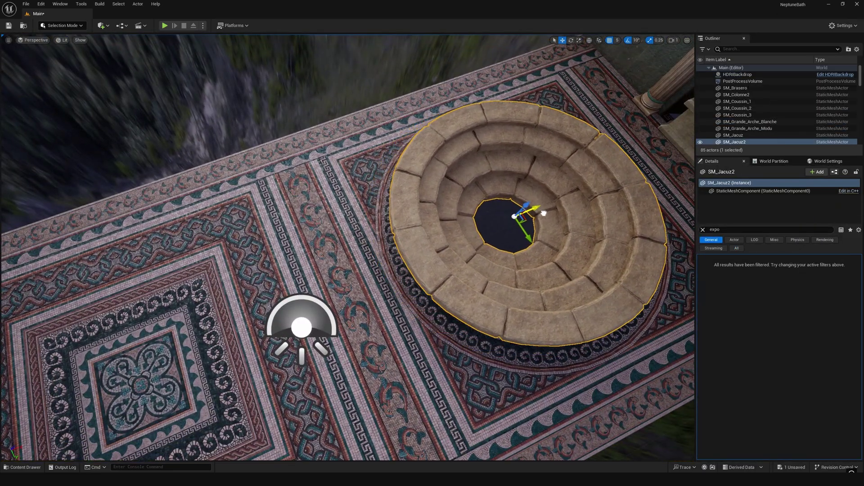
{"action": "mouse_move", "coordinate": [496, 242]}
{"action": "left_mouse_down"}
{"action": "mouse_move", "coordinate": [520, 240]}
{"action": "mouse_move", "coordinate": [535, 217]}
{"action": "left_mouse_up"}
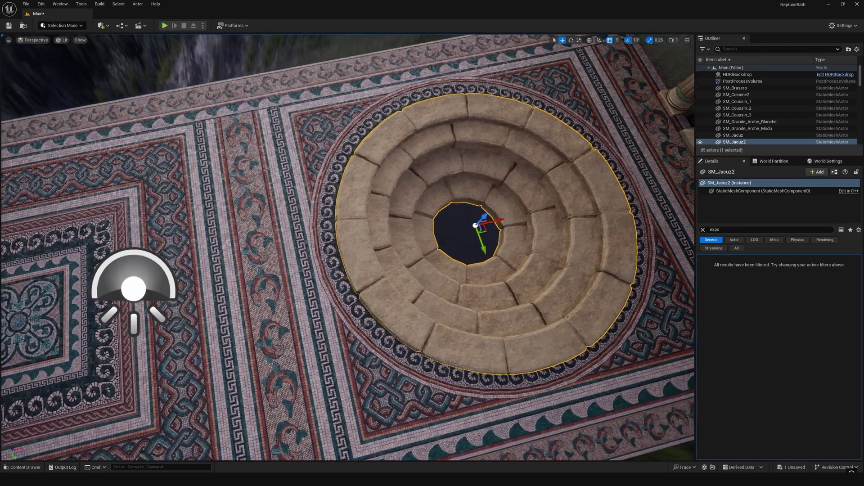
{"action": "right_click_drag", "start_coordinate": [348, 248], "coordinate": [348, 248]}
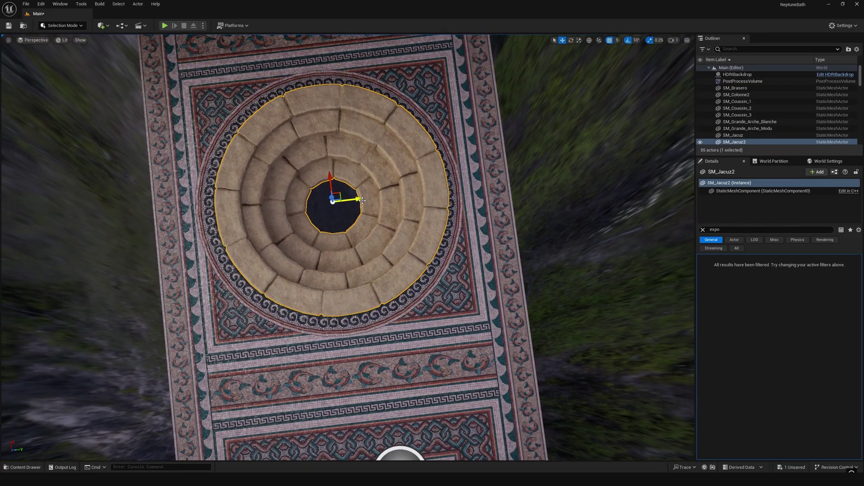
{"action": "left_click_drag", "start_coordinate": [363, 200], "coordinate": [359, 200]}
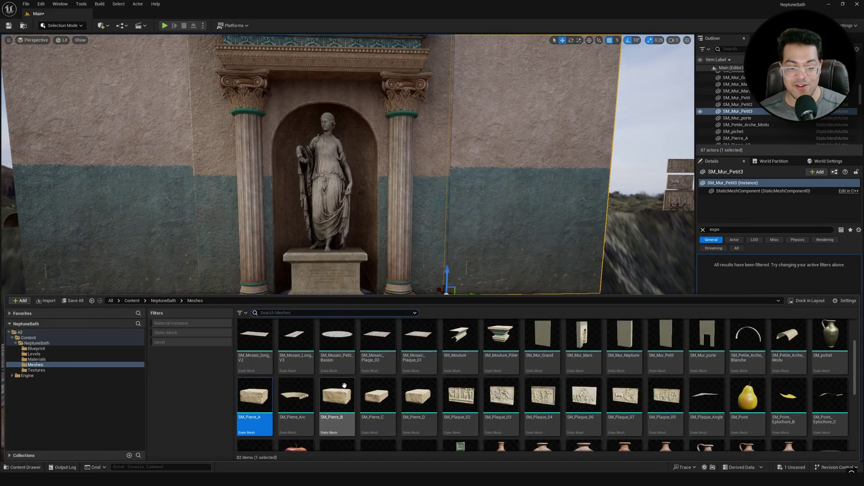
Lower the right column to the floor and copy it to the niche's left
{"action": "left_click", "coordinate": [452, 207]}
{"action": "left_click_drag", "start_coordinate": [452, 207], "coordinate": [452, 297]}
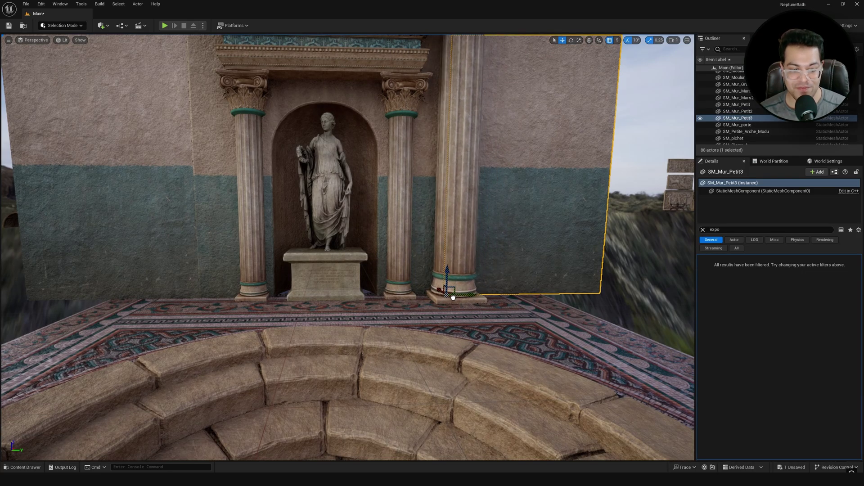
{"action": "left_click", "coordinate": [452, 287]}
{"action": "right_click_drag", "start_coordinate": [453, 297], "coordinate": [395, 265]}
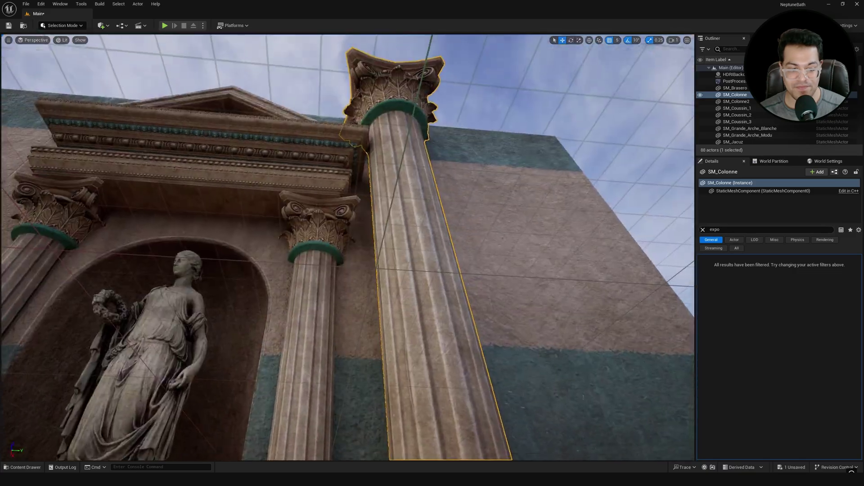
{"action": "right_click_drag", "start_coordinate": [402, 333], "coordinate": [403, 334]}
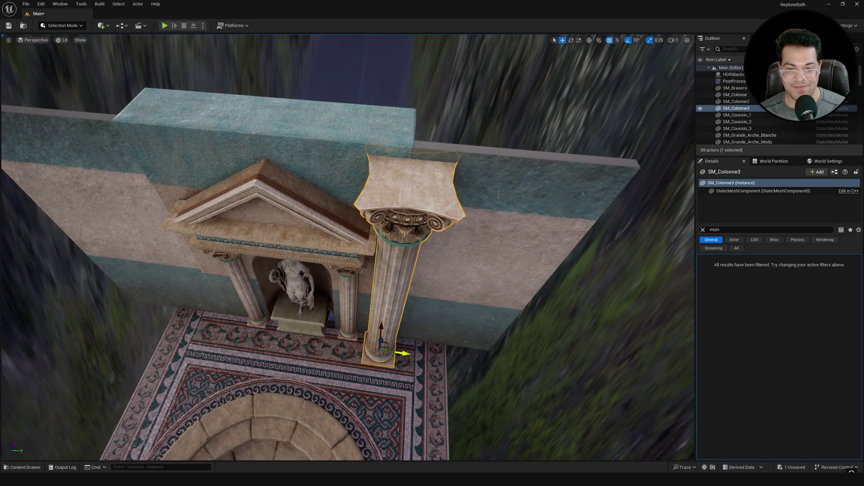
{"action": "left_click_drag", "start_coordinate": [402, 352], "coordinate": [263, 335]}
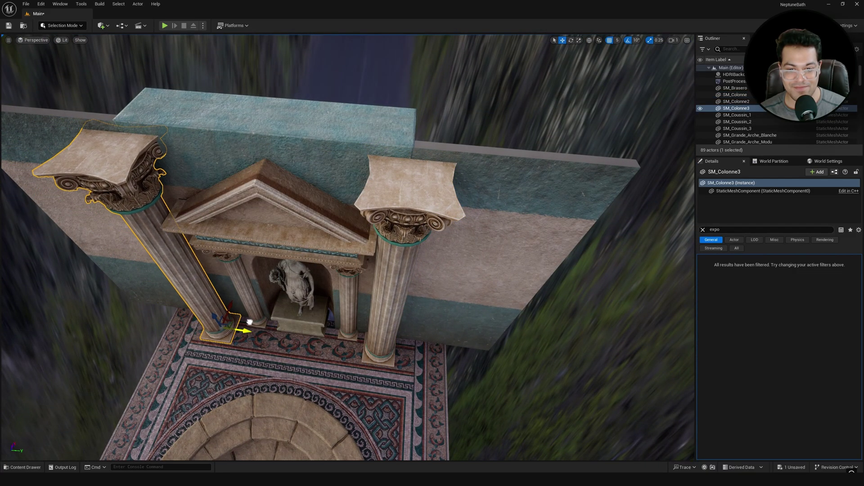
{"action": "scroll", "coordinate": [321, 336], "scroll_direction": "down", "scroll_amount": 3}
Drop SM_Moulure onto the column tops
{"action": "key", "text": "ctrl+space"}
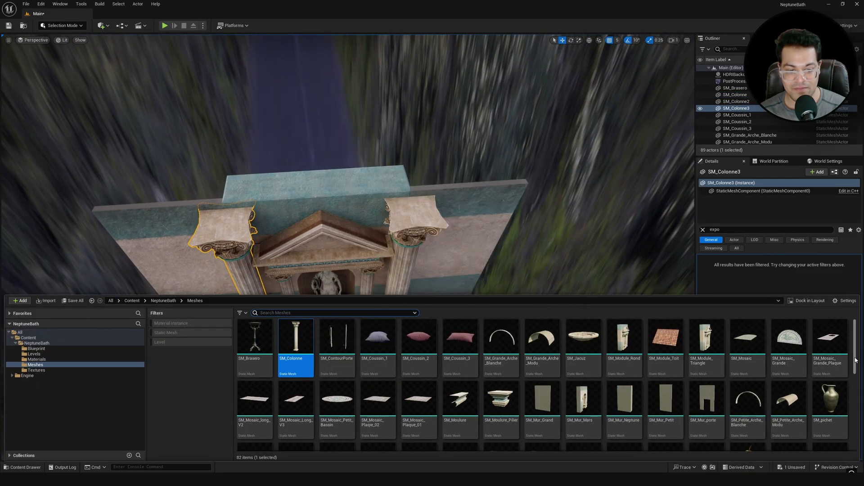
{"action": "scroll", "coordinate": [855, 362], "scroll_direction": "down", "scroll_amount": 2}
{"action": "left_click_drag", "start_coordinate": [461, 338], "coordinate": [343, 196]}
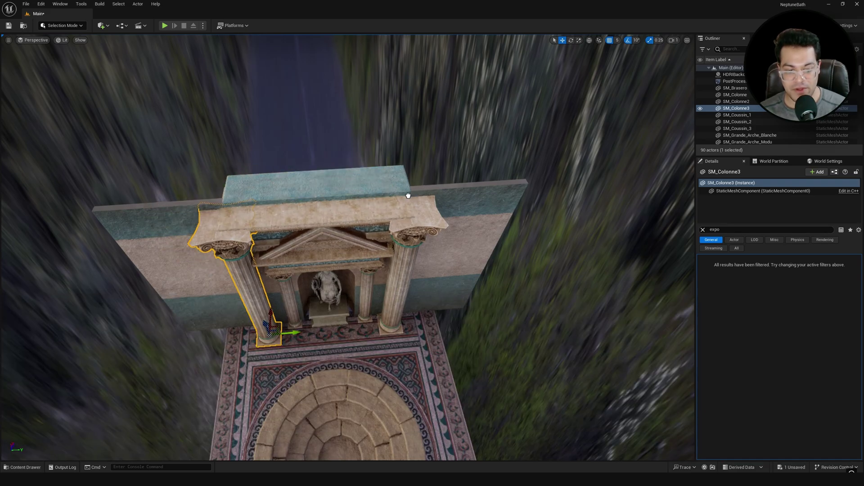
{"action": "key", "text": "f"}
Raise the moulding slightly and stack a copy above it
{"action": "left_click_drag", "start_coordinate": [458, 245], "coordinate": [364, 247], "text": "alt"}
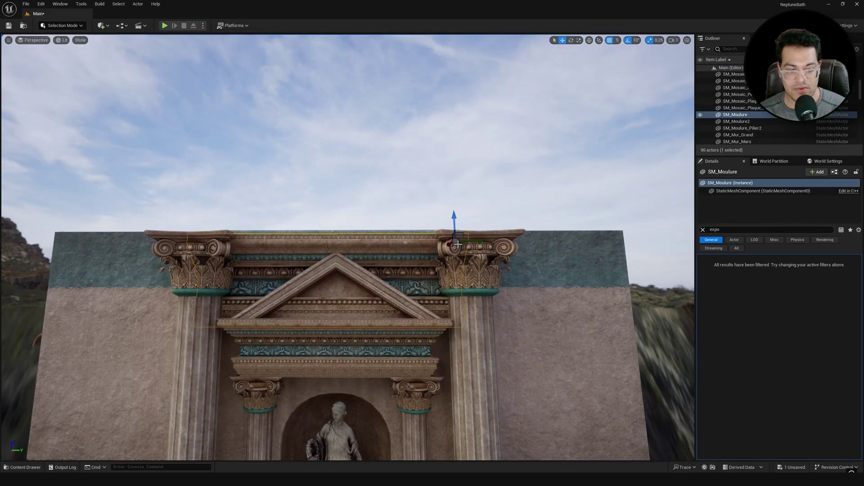
{"action": "left_click_drag", "start_coordinate": [451, 223], "coordinate": [378, 241]}
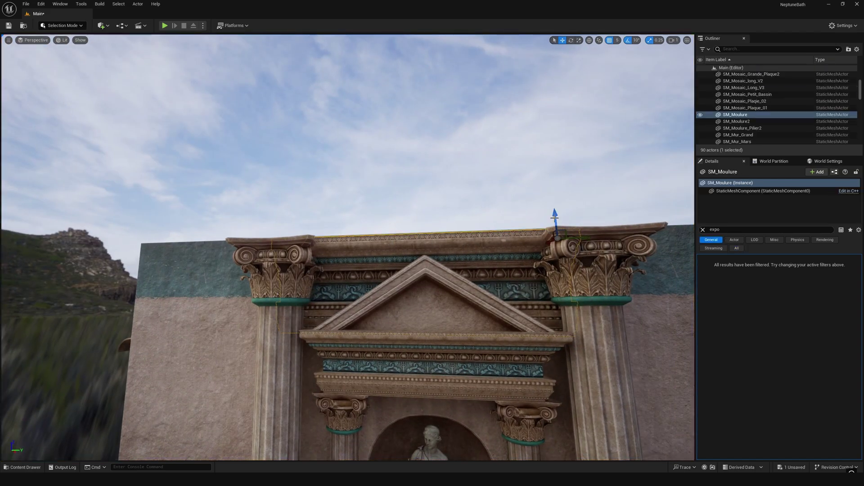
{"action": "left_click_drag", "start_coordinate": [554, 216], "coordinate": [554, 136], "text": "alt"}
{"action": "left_click", "coordinate": [230, 159]}
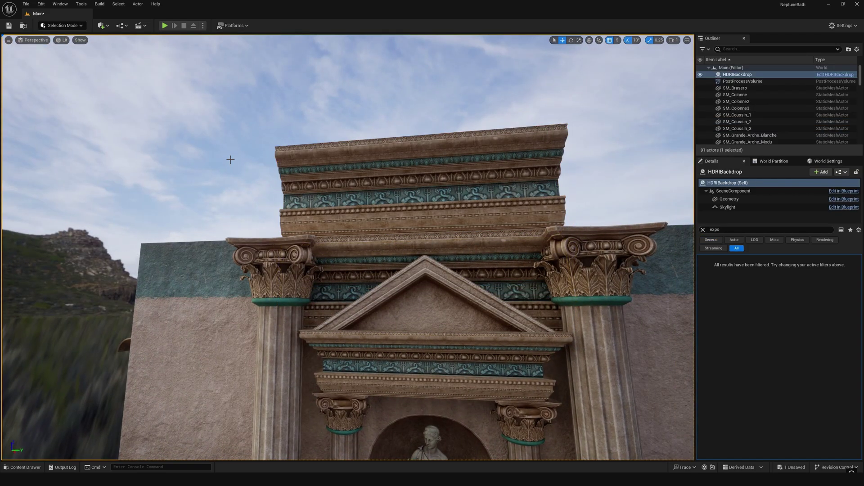
Add the pillar moulding piece to the scene and duplicate it
{"action": "key", "text": "ctrl+space"}
{"action": "mouse_move", "coordinate": [463, 388]}
{"action": "left_mouse_down"}
{"action": "mouse_move", "coordinate": [562, 149]}
{"action": "mouse_move", "coordinate": [613, 149]}
{"action": "mouse_move", "coordinate": [563, 170]}
{"action": "mouse_move", "coordinate": [443, 158]}
{"action": "mouse_move", "coordinate": [459, 157]}
{"action": "mouse_move", "coordinate": [451, 128]}
{"action": "mouse_move", "coordinate": [465, 101]}
{"action": "mouse_move", "coordinate": [224, 134]}
{"action": "left_mouse_up"}
{"action": "scroll", "coordinate": [443, 158], "scroll_direction": "up", "scroll_amount": 5}
{"action": "left_click", "coordinate": [457, 120], "text": "ctrl"}
{"action": "left_click", "coordinate": [465, 183]}
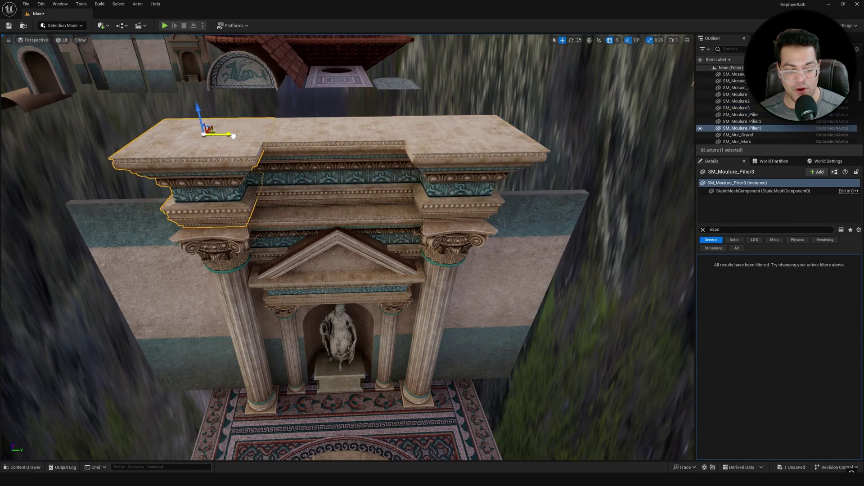
{"action": "right_click_drag", "start_coordinate": [458, 146], "coordinate": [458, 146]}
{"action": "left_click", "coordinate": [458, 146]}
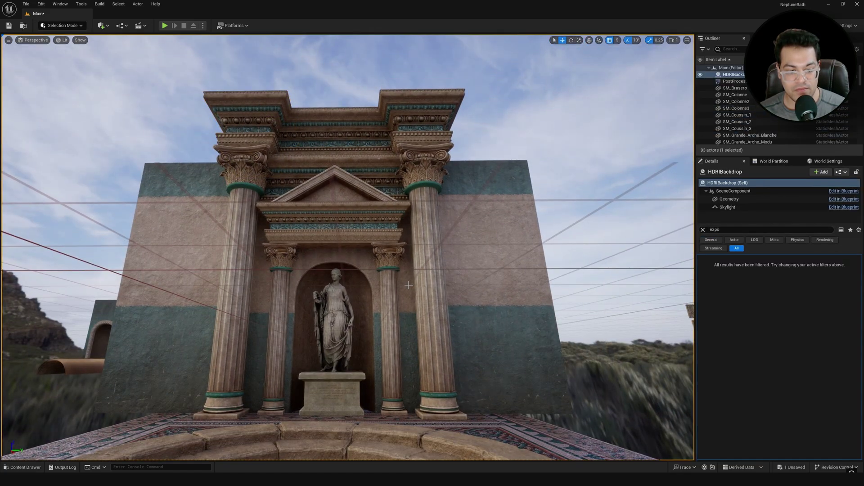
{"action": "left_click", "coordinate": [431, 359]}
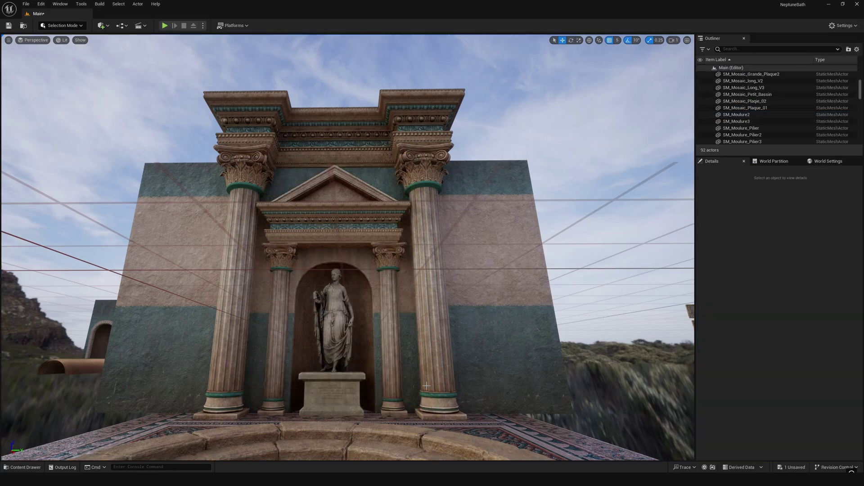
Stretch the right-column cornice past the left column to the right wall edge
{"action": "left_click", "coordinate": [315, 135]}
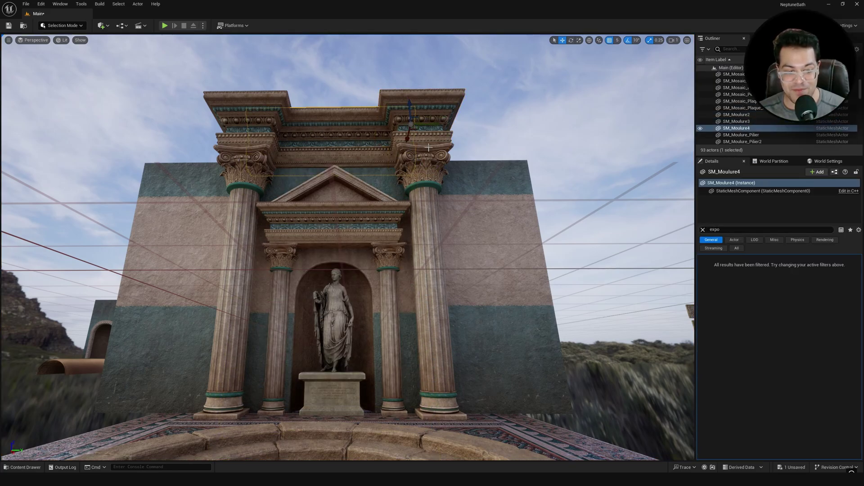
{"action": "left_click_drag", "start_coordinate": [438, 126], "coordinate": [297, 127]}
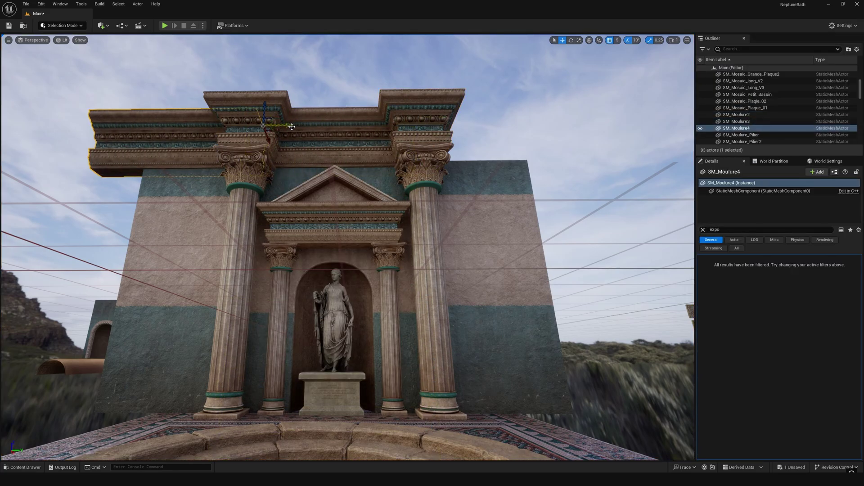
{"action": "left_click_drag", "start_coordinate": [289, 127], "coordinate": [631, 124]}
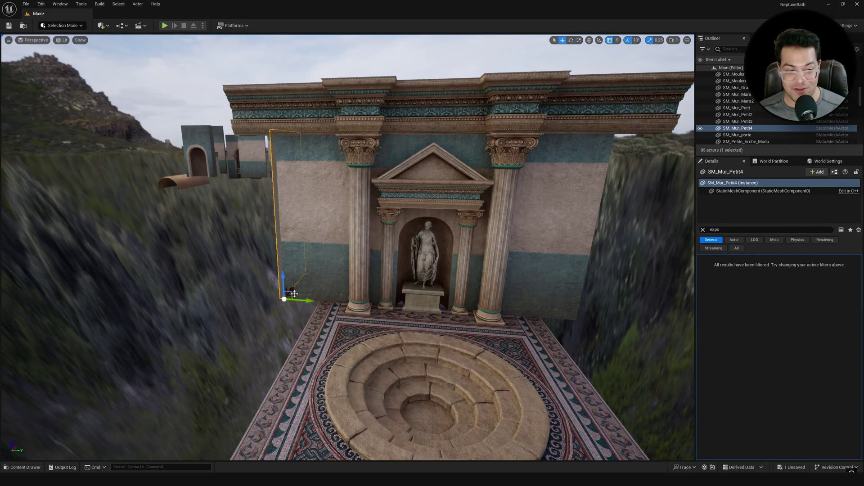
Move SM_Mur_Petit4 to the front-left corner and set a column against it
{"action": "left_click_drag", "start_coordinate": [294, 292], "coordinate": [256, 328]}
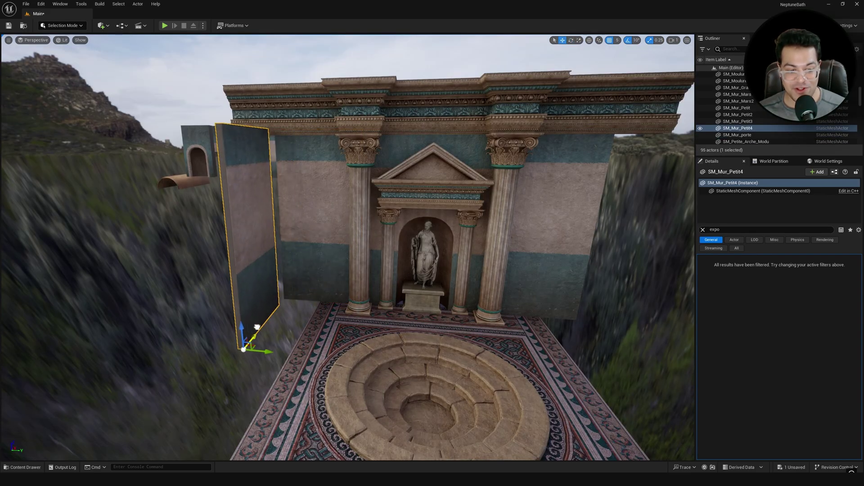
{"action": "key", "text": "f"}
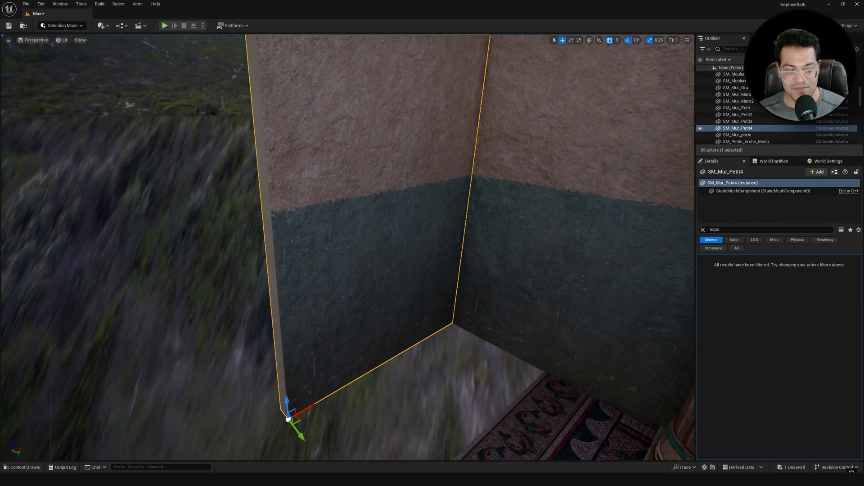
{"action": "scroll", "coordinate": [348, 247], "scroll_direction": "up", "scroll_amount": 3}
{"action": "scroll", "coordinate": [298, 320], "scroll_direction": "down", "scroll_amount": 3}
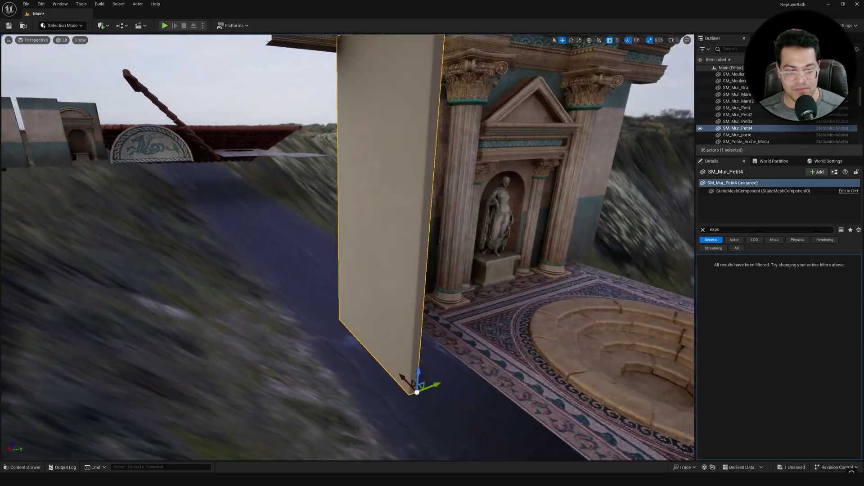
{"action": "right_click_drag", "start_coordinate": [317, 342], "coordinate": [379, 370]}
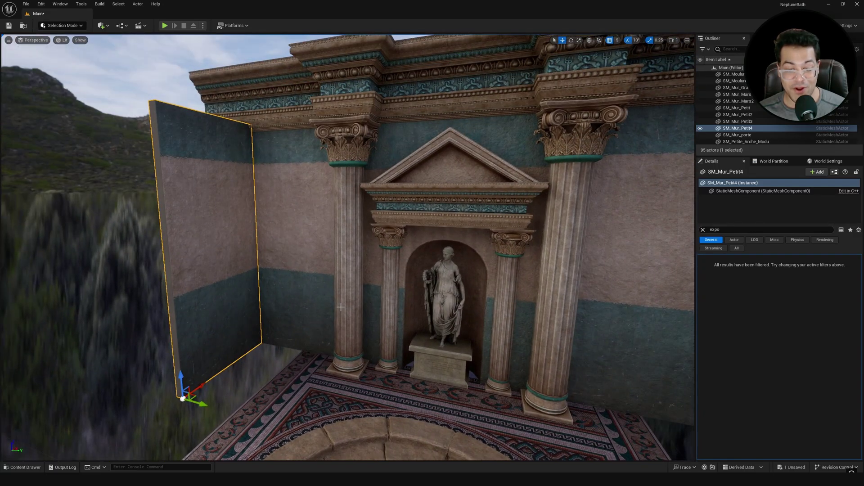
{"action": "left_click", "coordinate": [367, 368]}
{"action": "left_click_drag", "start_coordinate": [379, 370], "coordinate": [261, 346]}
{"action": "key", "text": "f"}
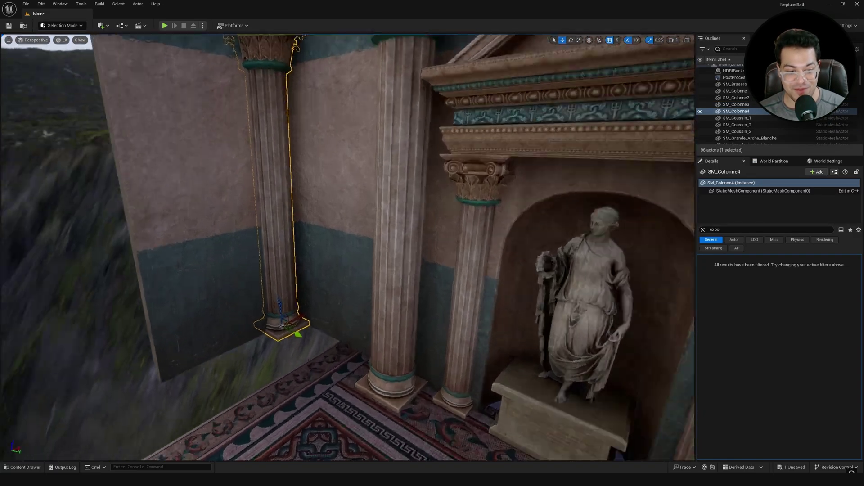
{"action": "mouse_move", "coordinate": [382, 289]}
{"action": "left_mouse_down"}
{"action": "mouse_move", "coordinate": [401, 312]}
{"action": "mouse_move", "coordinate": [392, 309]}
{"action": "left_mouse_up"}
Copy the column and side wall to the right end, turning the wall 180°
{"action": "left_click_drag", "start_coordinate": [289, 319], "coordinate": [595, 333], "text": "alt"}
{"action": "mouse_move", "coordinate": [249, 345]}
{"action": "left_mouse_down", "text": "alt"}
{"action": "mouse_move", "coordinate": [649, 354]}
{"action": "mouse_move", "coordinate": [602, 363]}
{"action": "left_mouse_up", "text": "alt"}
{"action": "key", "text": "e"}
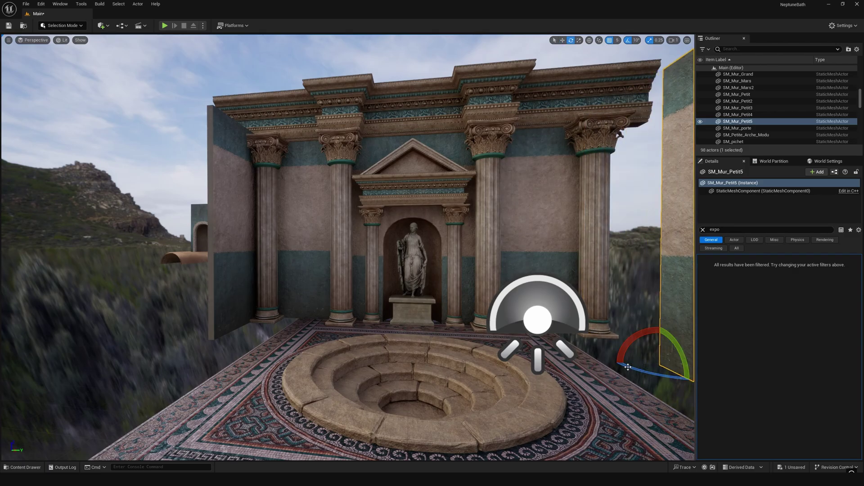
{"action": "key", "text": "w"}
{"action": "right_click_drag", "start_coordinate": [627, 367], "coordinate": [627, 366]}
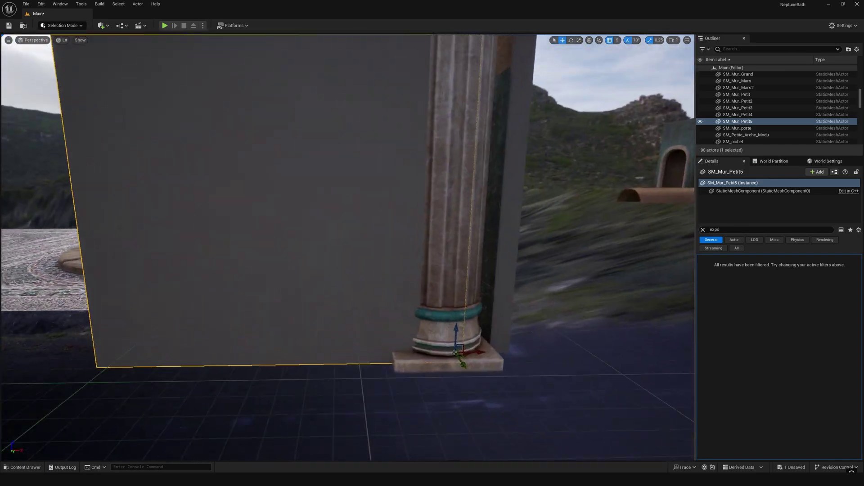
{"action": "right_click_drag", "start_coordinate": [510, 348], "coordinate": [511, 347]}
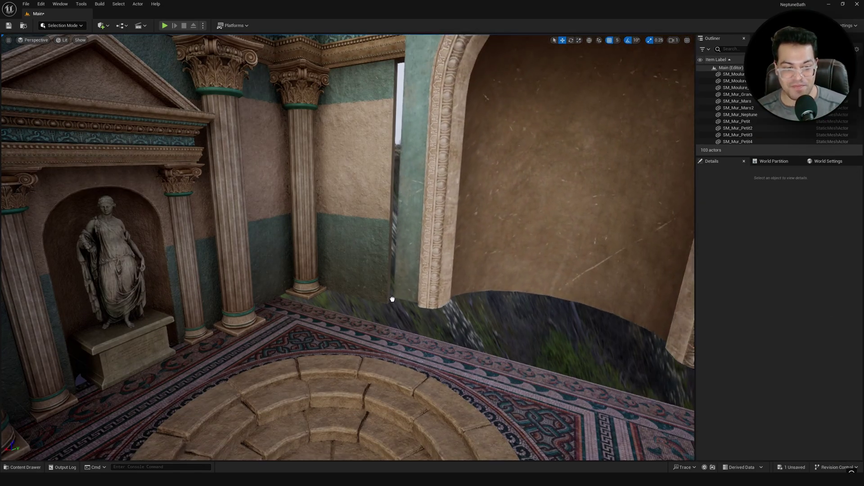
Place the SM_Mur_Neptune arched wall beside the mosaic floor
{"action": "left_click_drag", "start_coordinate": [610, 343], "coordinate": [385, 303]}
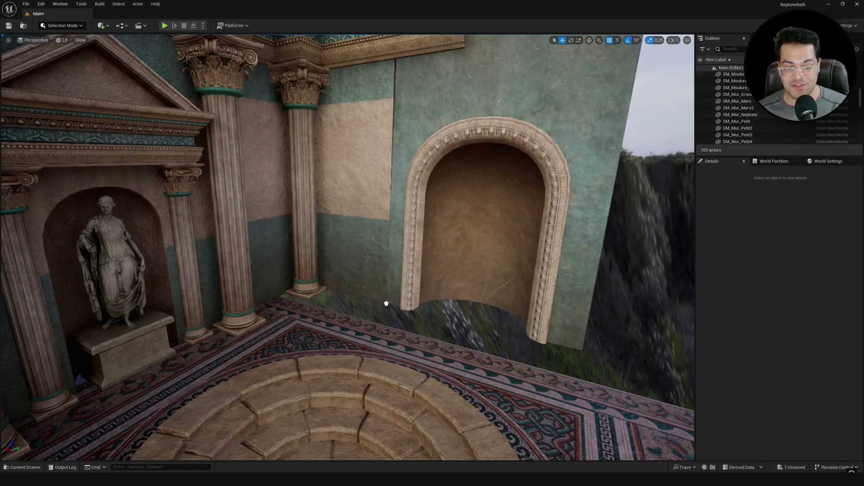
{"action": "right_click_drag", "start_coordinate": [385, 304], "coordinate": [386, 303]}
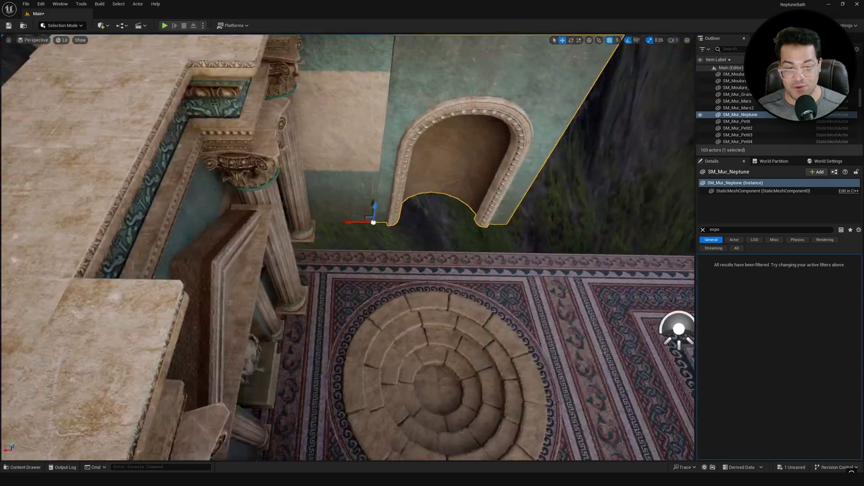
{"action": "right_click_drag", "start_coordinate": [675, 328], "coordinate": [600, 344]}
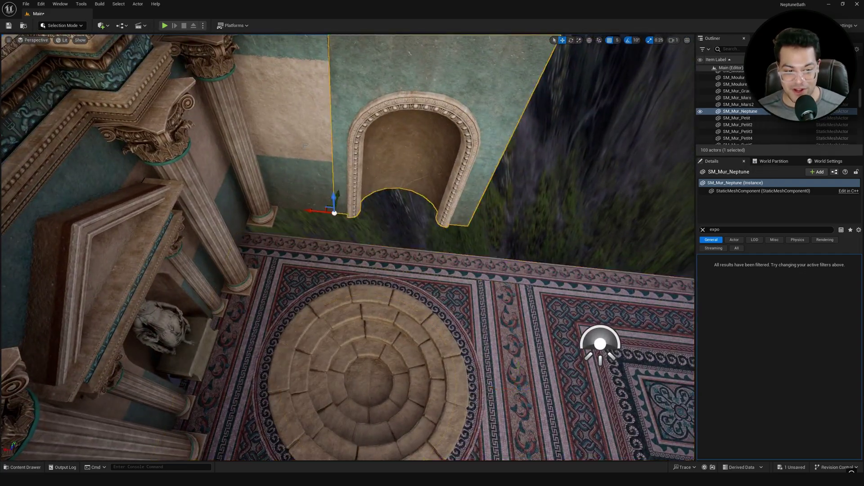
Add a row of plain wall panels past the arch along the floor edge
{"action": "mouse_move", "coordinate": [307, 174]}
{"action": "left_mouse_down", "text": "alt"}
{"action": "mouse_move", "coordinate": [385, 216]}
{"action": "mouse_move", "coordinate": [451, 217]}
{"action": "left_mouse_up", "text": "alt"}
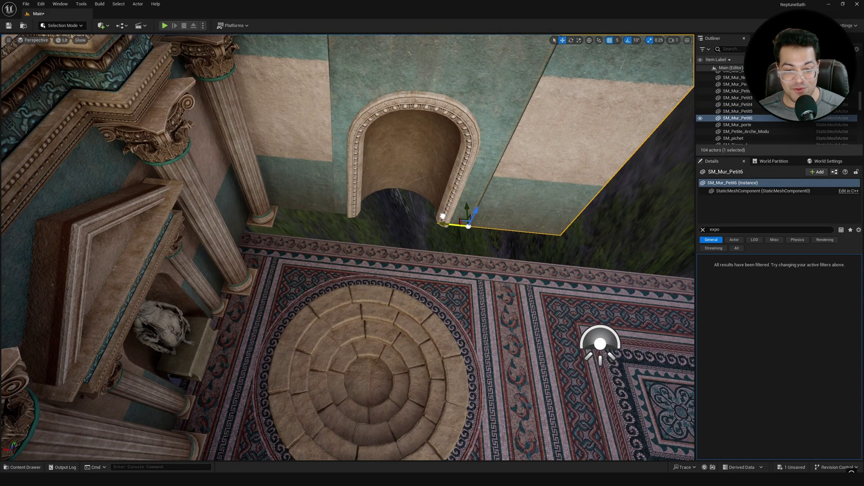
{"action": "right_click_drag", "start_coordinate": [599, 345], "coordinate": [327, 273]}
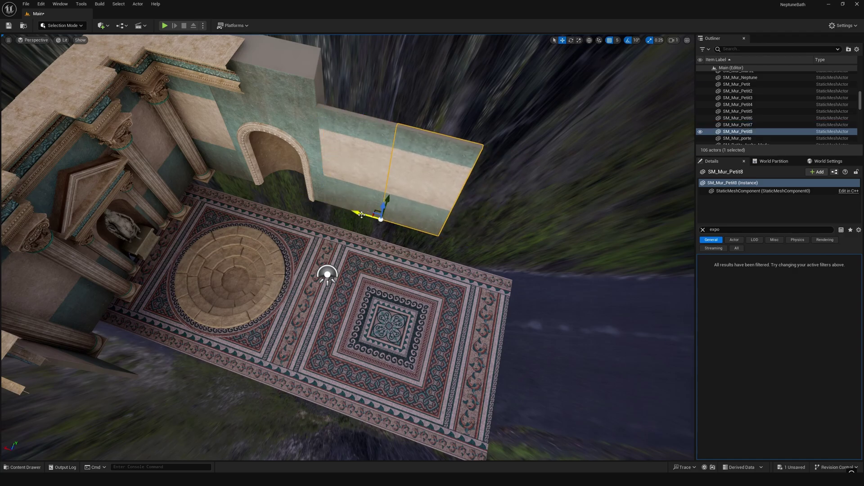
{"action": "left_click_drag", "start_coordinate": [420, 232], "coordinate": [432, 231], "text": "alt"}
{"action": "right_click_drag", "start_coordinate": [432, 231], "coordinate": [152, 257]}
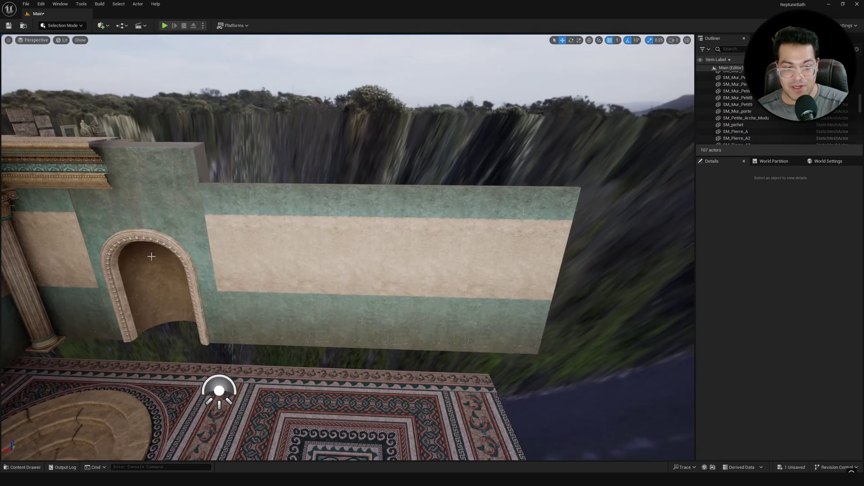
{"action": "left_click", "coordinate": [152, 257]}
Duplicate the five selected side walls onto the opposite side of the bath
{"action": "left_click", "coordinate": [472, 270], "text": "ctrl"}
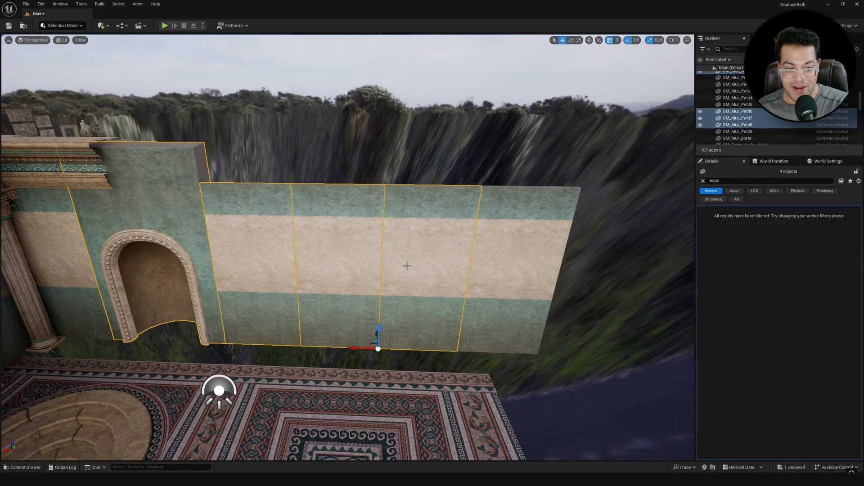
{"action": "left_click_drag", "start_coordinate": [473, 270], "coordinate": [436, 309], "text": "alt"}
{"action": "right_click", "coordinate": [404, 219]}
{"action": "mouse_move", "coordinate": [430, 359]}
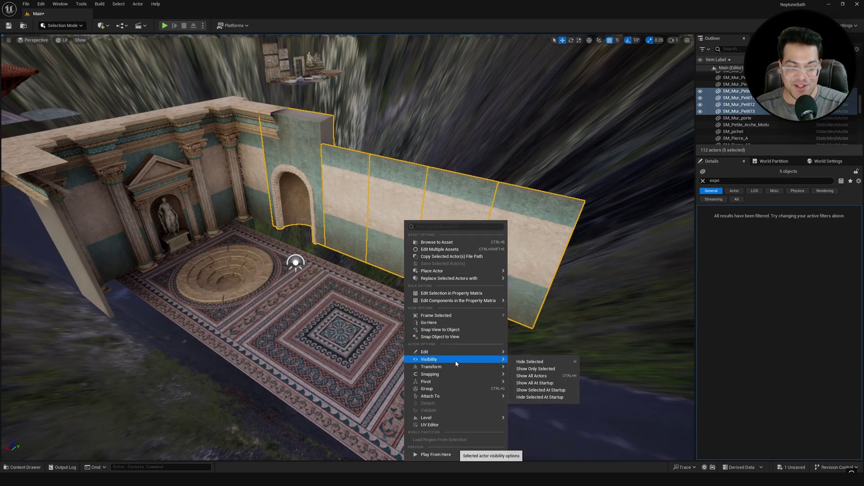
{"action": "left_click", "coordinate": [533, 362]}
{"action": "right_click_drag", "start_coordinate": [497, 351], "coordinate": [191, 295]}
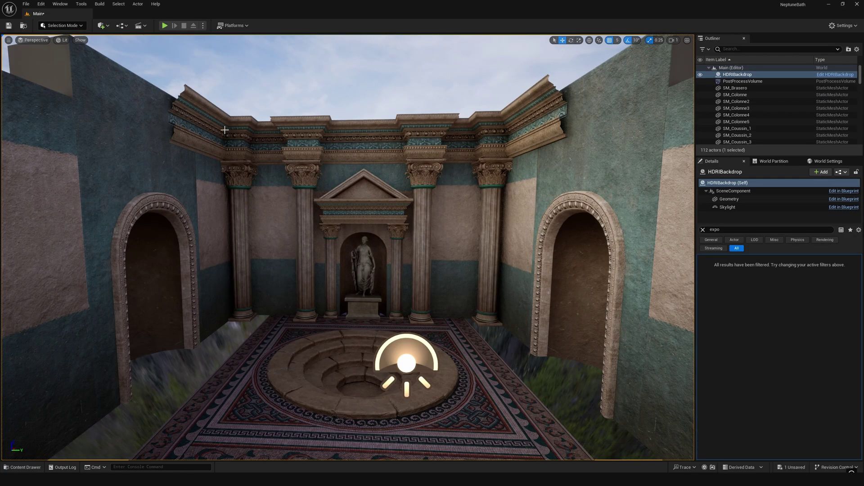
Select the cornice moulding on top of the left wall
{"action": "left_click", "coordinate": [224, 128]}
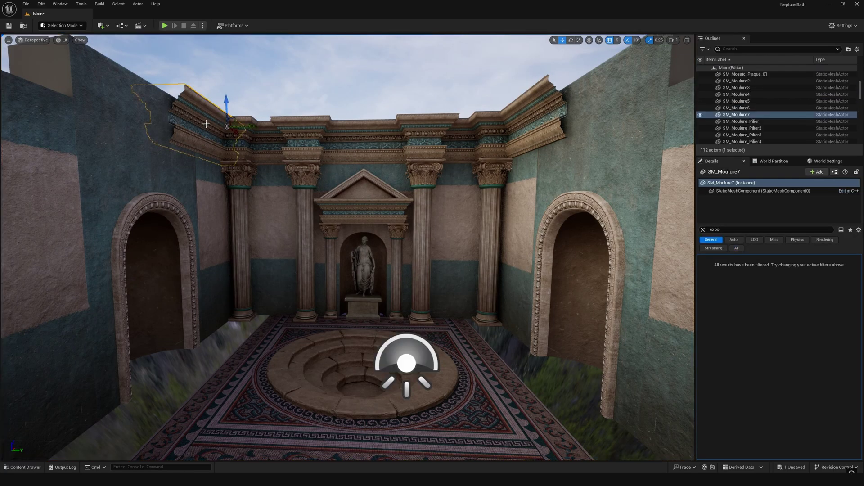
{"action": "right_click_drag", "start_coordinate": [224, 128], "coordinate": [135, 132]}
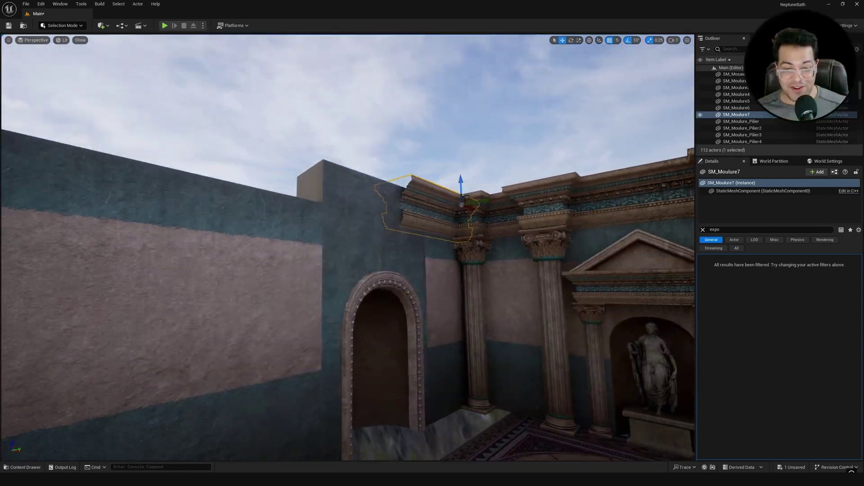
{"action": "mouse_move", "coordinate": [461, 203]}
{"action": "right_mouse_down"}
{"action": "mouse_move", "coordinate": [439, 158]}
{"action": "mouse_move", "coordinate": [400, 167]}
{"action": "right_mouse_up"}
Copy the wall-top cornice and slide the pieces together to close the gap
{"action": "left_click", "coordinate": [439, 158]}
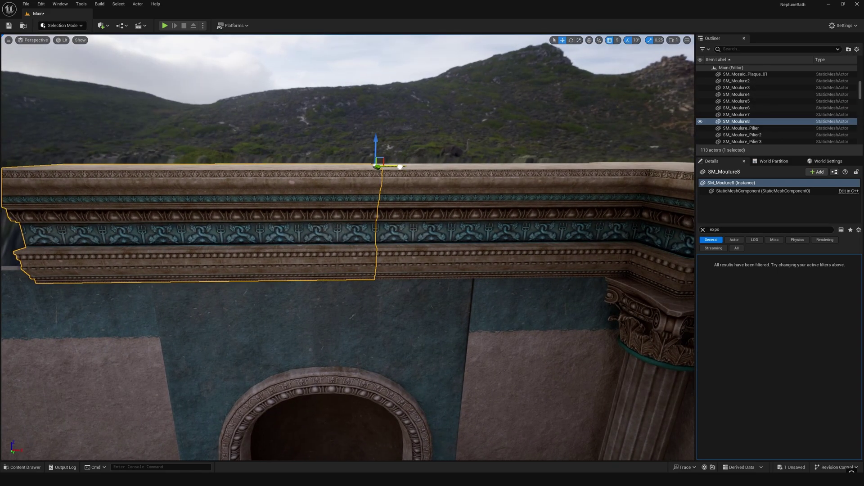
{"action": "left_click_drag", "start_coordinate": [400, 167], "coordinate": [534, 210], "text": "alt+shift"}
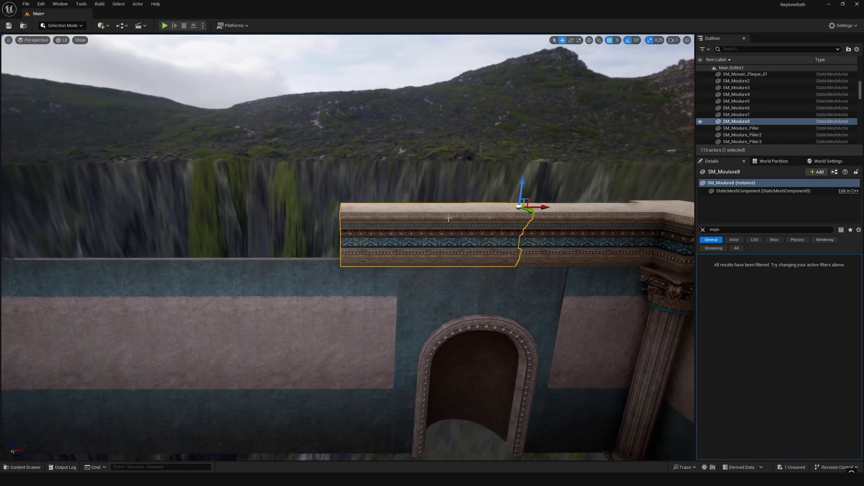
{"action": "left_click_drag", "start_coordinate": [355, 201], "coordinate": [368, 200]}
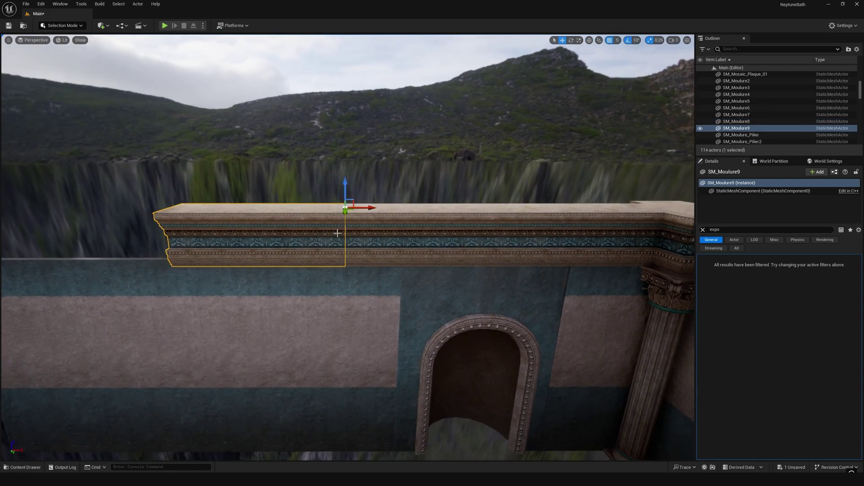
{"action": "left_click_drag", "start_coordinate": [181, 205], "coordinate": [194, 208]}
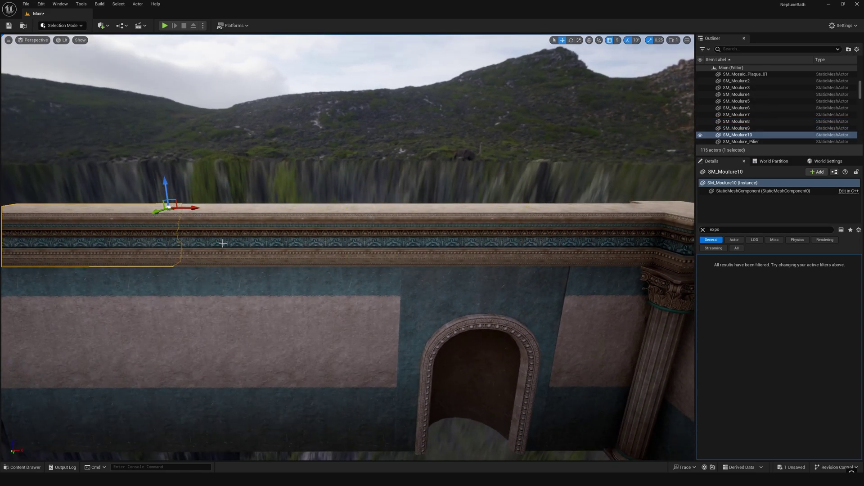
{"action": "right_click_drag", "start_coordinate": [222, 243], "coordinate": [275, 272]}
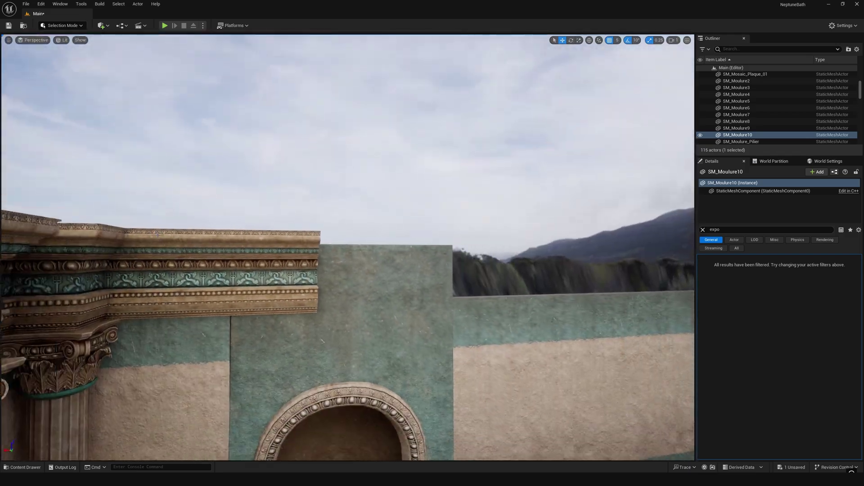
Add more cornice duplicates toward the wall's end, closing the gaps between them
{"action": "left_click", "coordinate": [276, 272]}
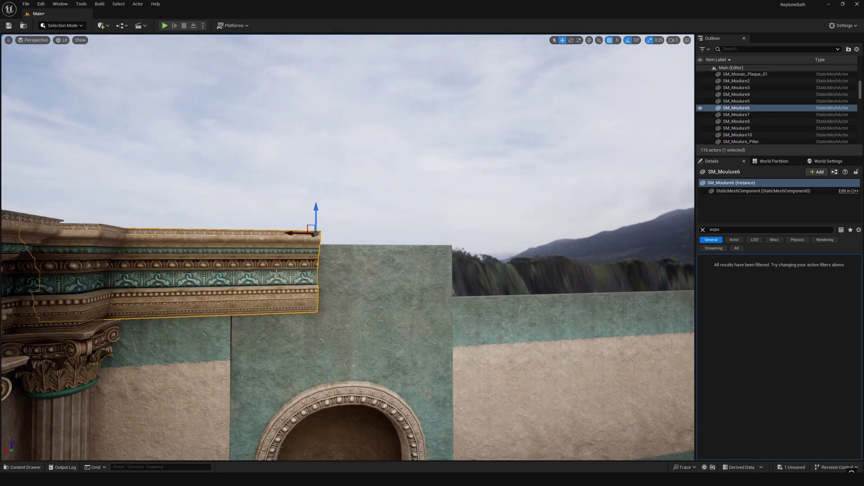
{"action": "left_click_drag", "start_coordinate": [315, 233], "coordinate": [505, 243], "text": "alt"}
{"action": "middle_click_drag", "start_coordinate": [498, 245], "coordinate": [390, 229]}
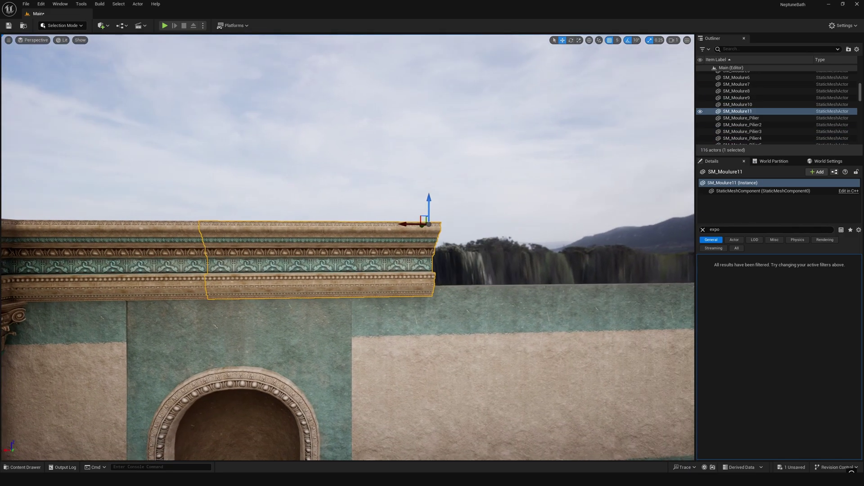
{"action": "key", "text": "ctrl+d"}
{"action": "left_click_drag", "start_coordinate": [587, 234], "coordinate": [574, 234]}
{"action": "middle_click_drag", "start_coordinate": [575, 234], "coordinate": [320, 218]}
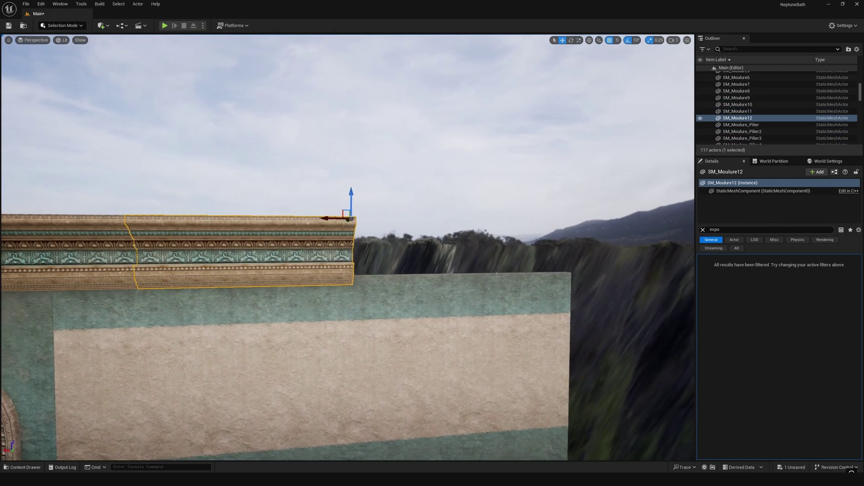
{"action": "key", "text": "ctrl+d"}
{"action": "left_click_drag", "start_coordinate": [514, 222], "coordinate": [505, 222]}
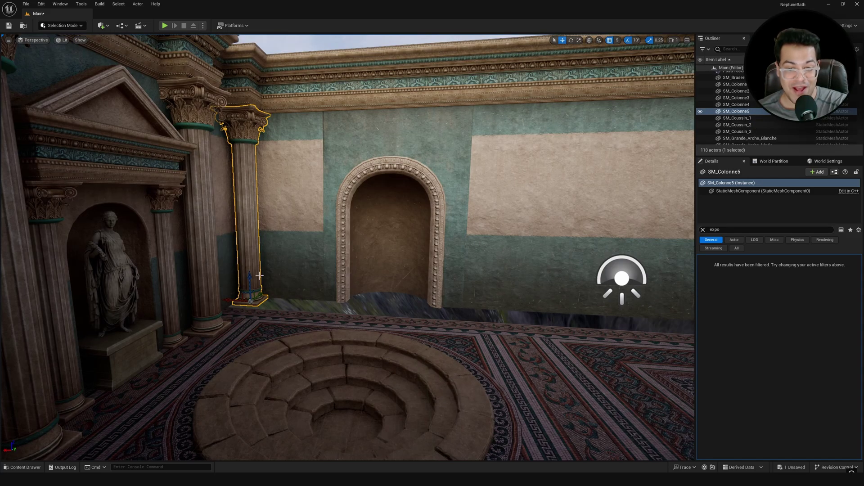
Place a row of column copies along the wall beside the arch
{"action": "right_click_drag", "start_coordinate": [328, 297], "coordinate": [322, 295]}
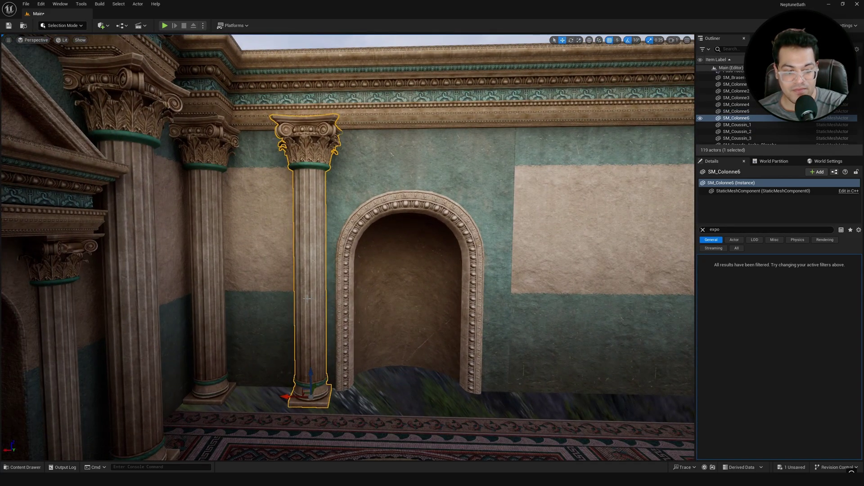
{"action": "left_click_drag", "start_coordinate": [333, 385], "coordinate": [502, 395], "text": "alt"}
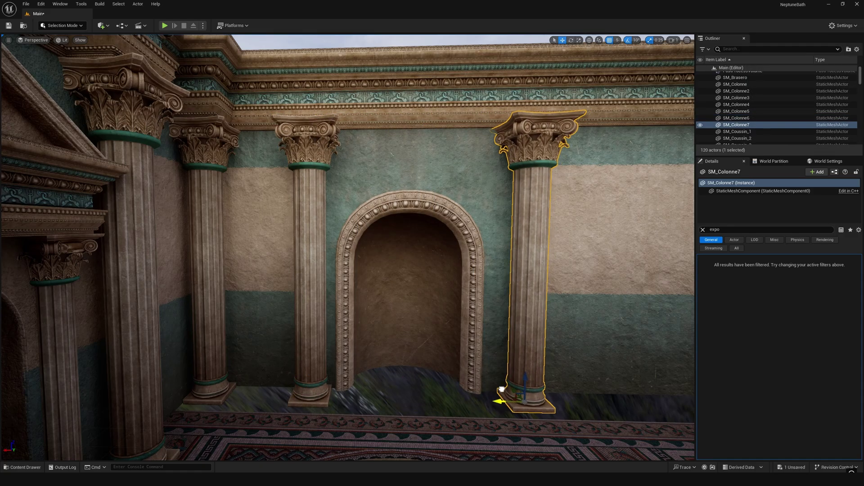
{"action": "middle_click_drag", "start_coordinate": [501, 396], "coordinate": [313, 396]}
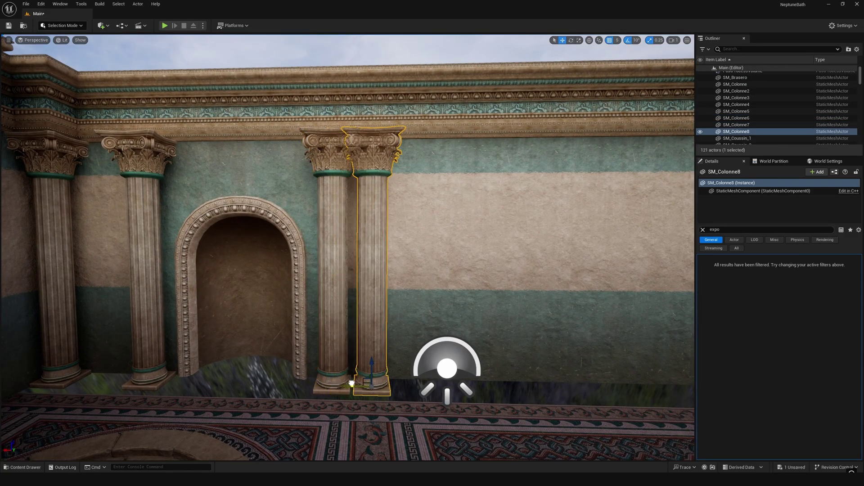
{"action": "left_click_drag", "start_coordinate": [332, 381], "coordinate": [656, 382], "text": "alt"}
{"action": "middle_click_drag", "start_coordinate": [655, 382], "coordinate": [555, 374]}
{"action": "mouse_move", "coordinate": [459, 379]}
{"action": "left_mouse_down"}
{"action": "mouse_move", "coordinate": [370, 369]}
{"action": "mouse_move", "coordinate": [558, 380]}
{"action": "left_mouse_up"}
{"action": "right_click_drag", "start_coordinate": [558, 380], "coordinate": [405, 378]}
Duplicate four selected columns and move them onto the opposite wall
{"action": "left_click", "coordinate": [465, 382], "text": "ctrl"}
{"action": "left_click", "coordinate": [179, 237]}
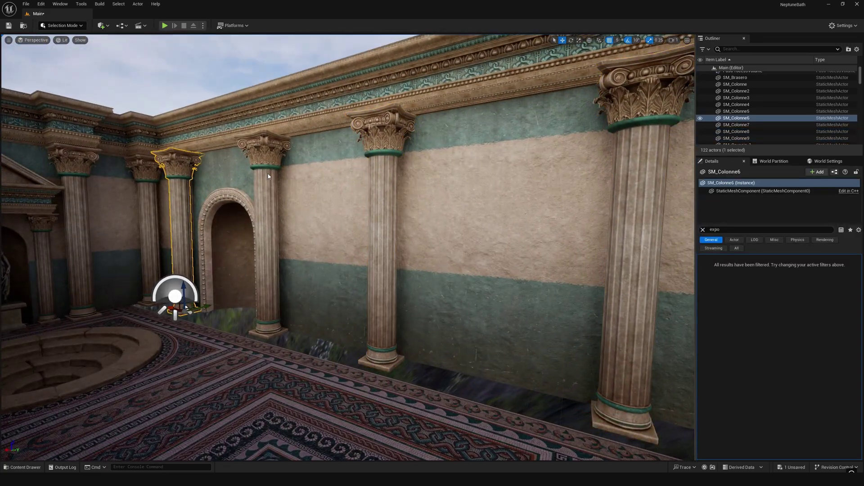
{"action": "left_click", "coordinate": [265, 270], "text": "ctrl"}
{"action": "left_click", "coordinate": [383, 284], "text": "ctrl"}
{"action": "key", "text": "ctrl+d"}
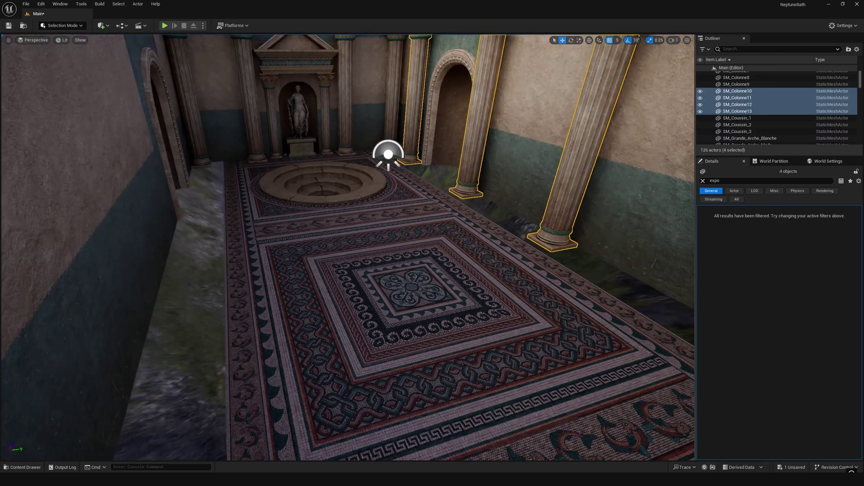
{"action": "right_click_drag", "start_coordinate": [456, 344], "coordinate": [432, 291]}
{"action": "left_click_drag", "start_coordinate": [439, 287], "coordinate": [153, 249]}
{"action": "right_click_drag", "start_coordinate": [153, 249], "coordinate": [101, 250]}
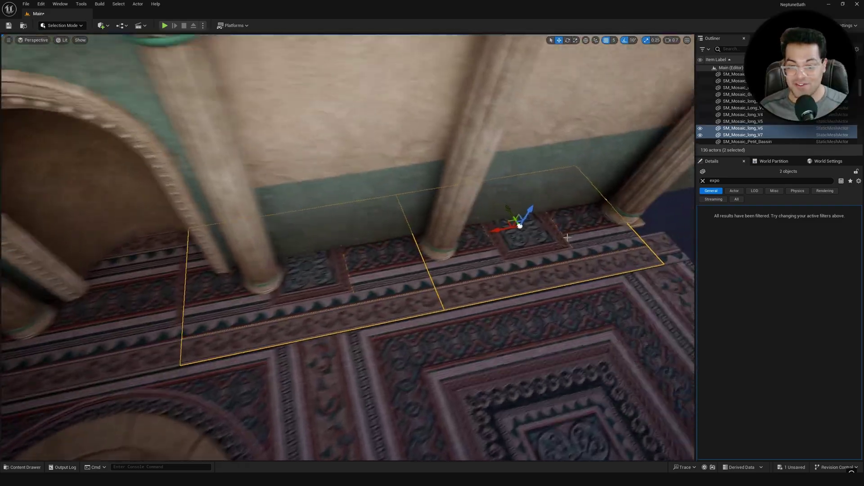
Duplicate the four SM_Mosaic_long strips and move the copies to the floor's opposite edge
{"action": "mouse_move", "coordinate": [567, 237]}
{"action": "right_mouse_down"}
{"action": "mouse_move", "coordinate": [616, 213]}
{"action": "mouse_move", "coordinate": [187, 235]}
{"action": "right_mouse_up"}
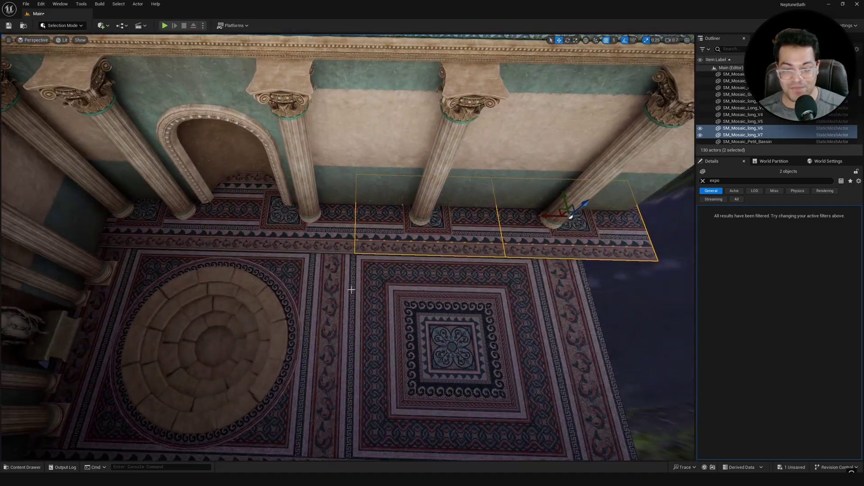
{"action": "left_click", "coordinate": [186, 234], "text": "ctrl"}
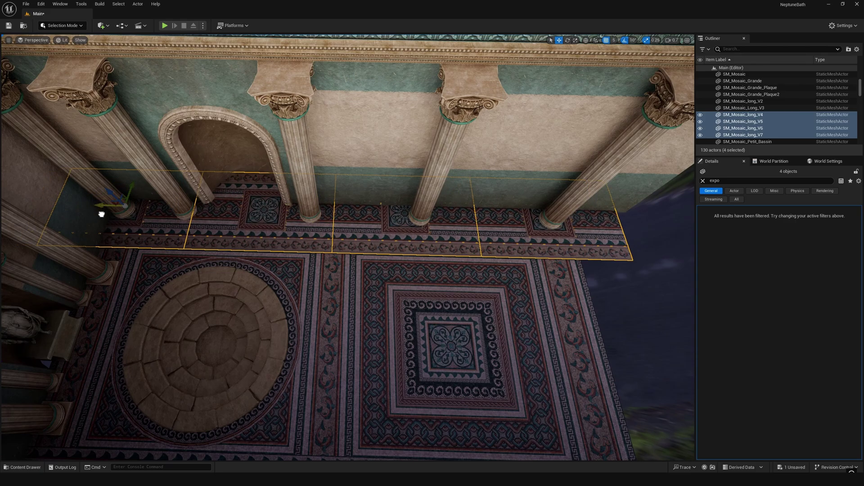
{"action": "right_click_drag", "start_coordinate": [101, 214], "coordinate": [467, 128]}
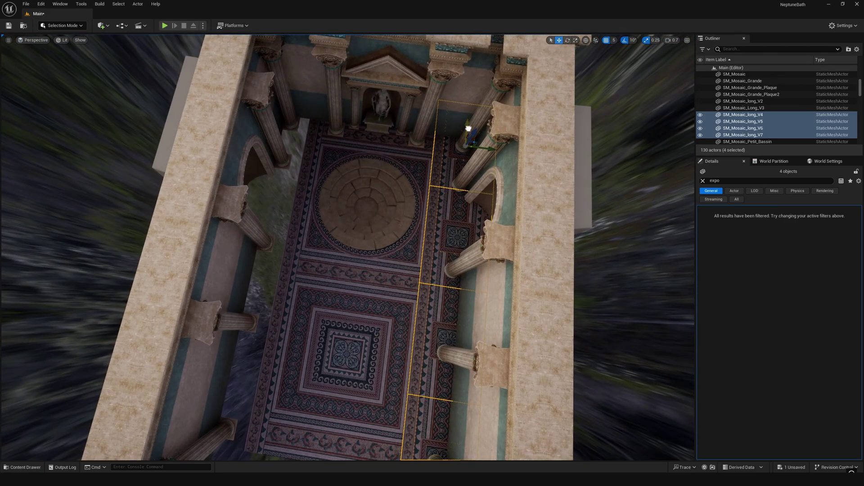
{"action": "key", "text": "ctrl+d"}
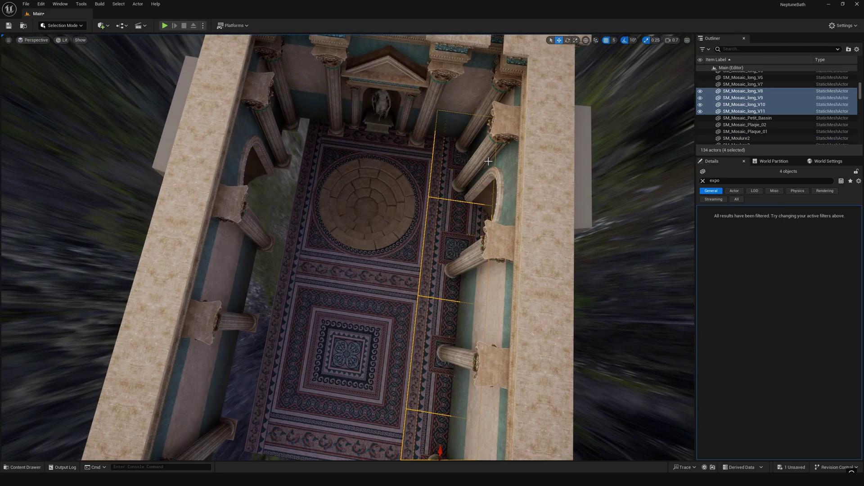
{"action": "right_click_drag", "start_coordinate": [484, 173], "coordinate": [484, 173]}
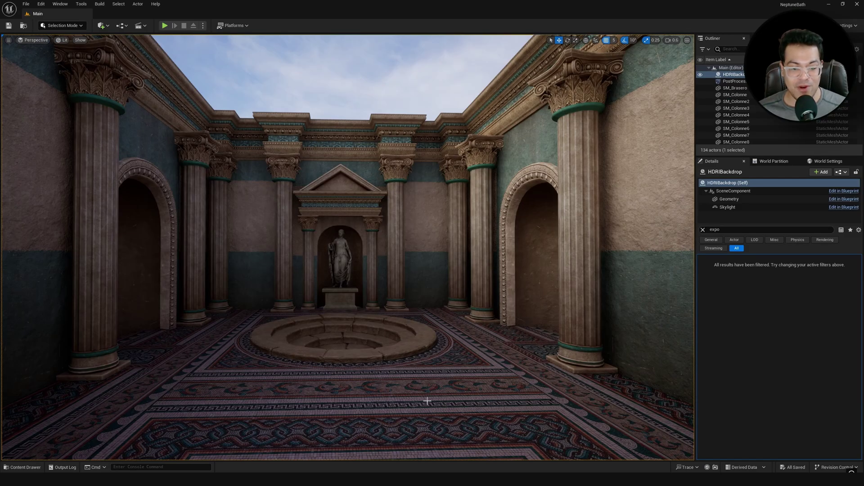
{"action": "right_click_drag", "start_coordinate": [427, 401], "coordinate": [346, 263]}
Place SM_Statue_Neptune from the Content Drawer inside the right arched niche
{"action": "key", "text": "ctrl+space"}
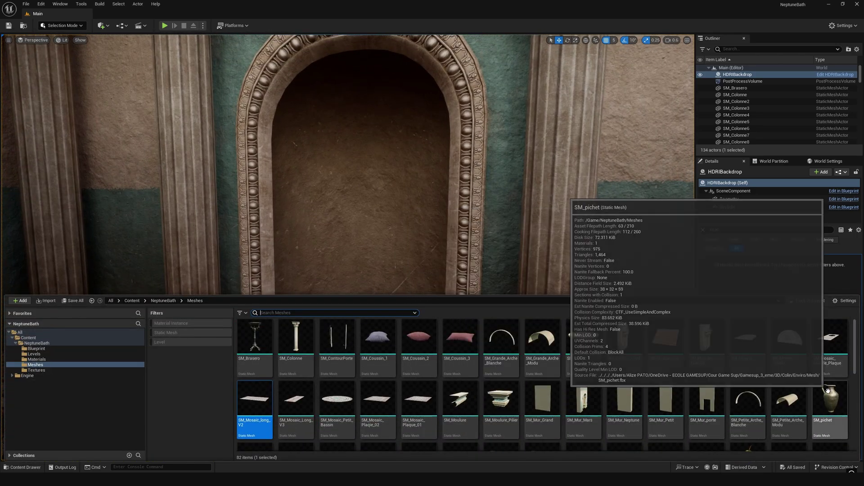
{"action": "scroll", "coordinate": [827, 390], "scroll_direction": "down", "scroll_amount": 2}
{"action": "scroll", "coordinate": [810, 392], "scroll_direction": "down", "scroll_amount": 2}
{"action": "scroll", "coordinate": [776, 395], "scroll_direction": "down", "scroll_amount": 2}
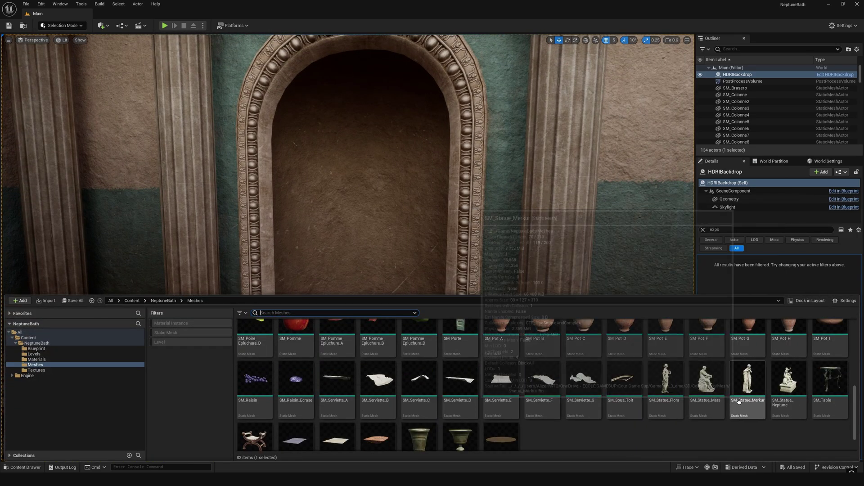
{"action": "left_click_drag", "start_coordinate": [739, 402], "coordinate": [365, 317]}
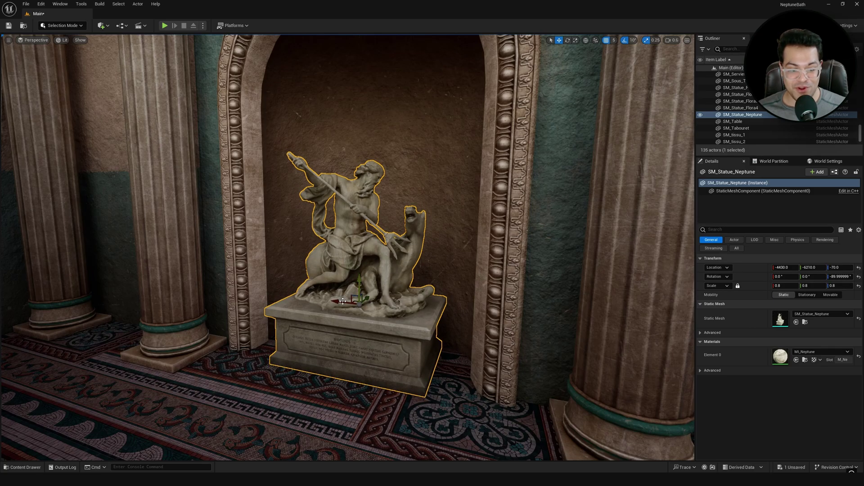
{"action": "scroll", "coordinate": [342, 302], "scroll_direction": "down", "scroll_amount": 3}
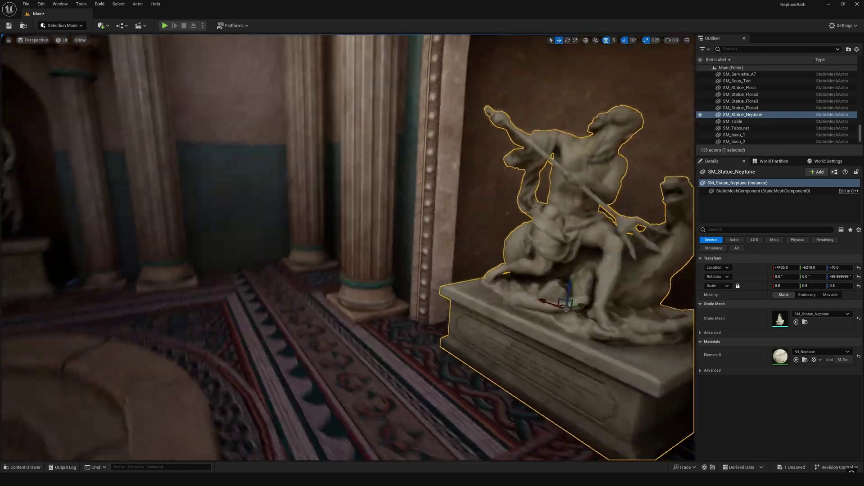
{"action": "left_click_drag", "start_coordinate": [342, 301], "coordinate": [431, 281], "text": "alt"}
{"action": "mouse_move", "coordinate": [431, 281]}
{"action": "right_mouse_down"}
{"action": "mouse_move", "coordinate": [422, 292]}
{"action": "mouse_move", "coordinate": [424, 262]}
{"action": "right_mouse_up"}
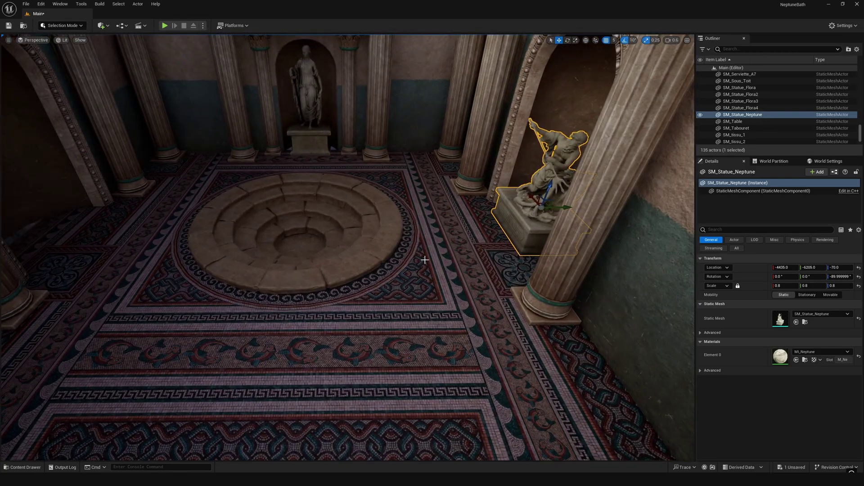
Place SM_Statue_Mars in the left niche and rotate it to face the room
{"action": "key", "text": "ctrl+b"}
{"action": "left_click_drag", "start_coordinate": [709, 385], "coordinate": [83, 232]}
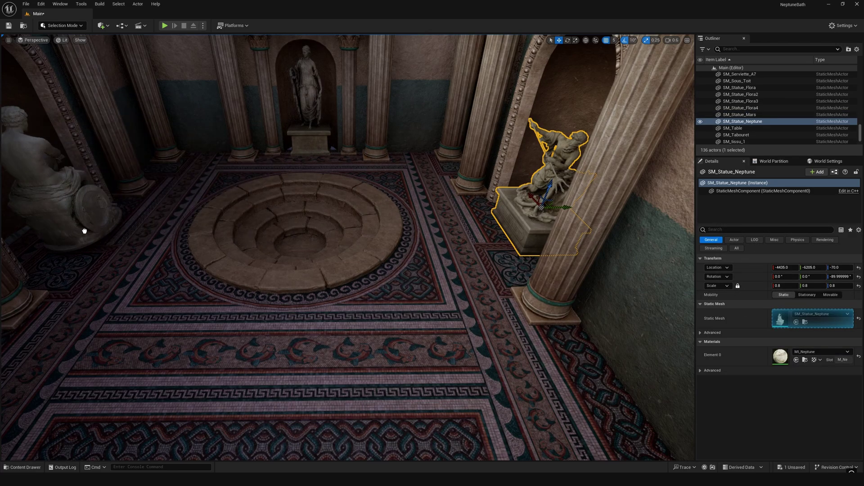
{"action": "key", "text": "f"}
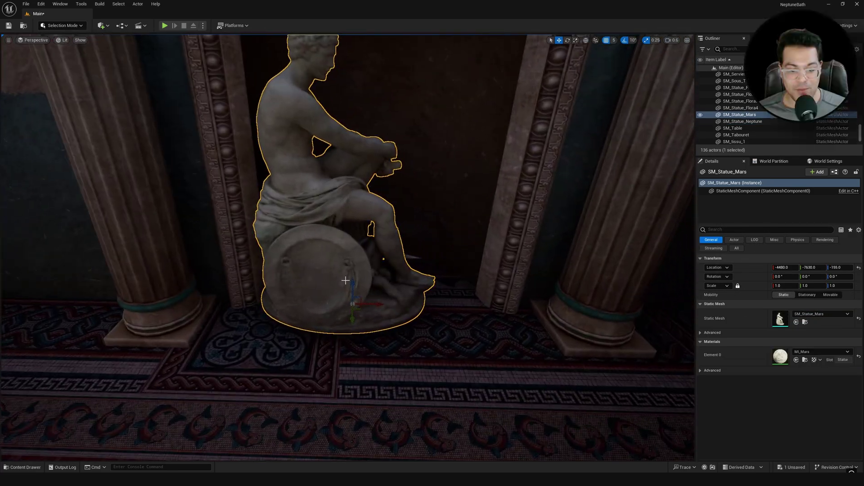
{"action": "left_click_drag", "start_coordinate": [381, 321], "coordinate": [317, 316]}
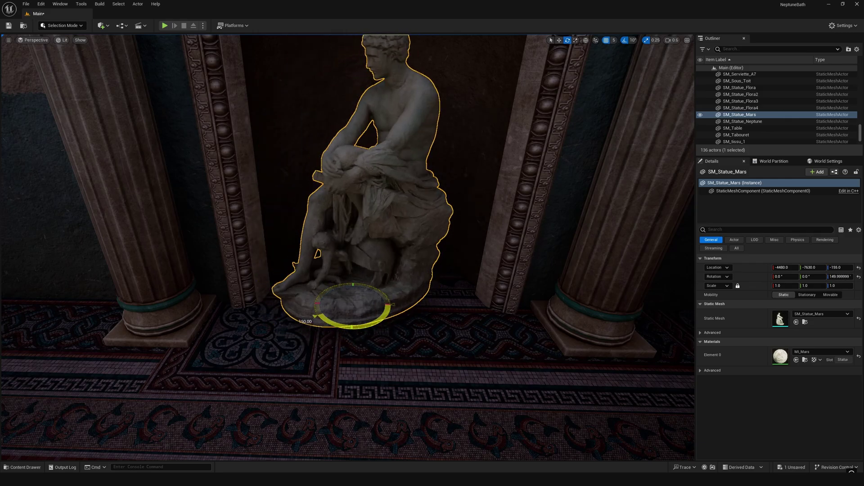
{"action": "left_click_drag", "start_coordinate": [316, 307], "coordinate": [380, 355], "text": "alt"}
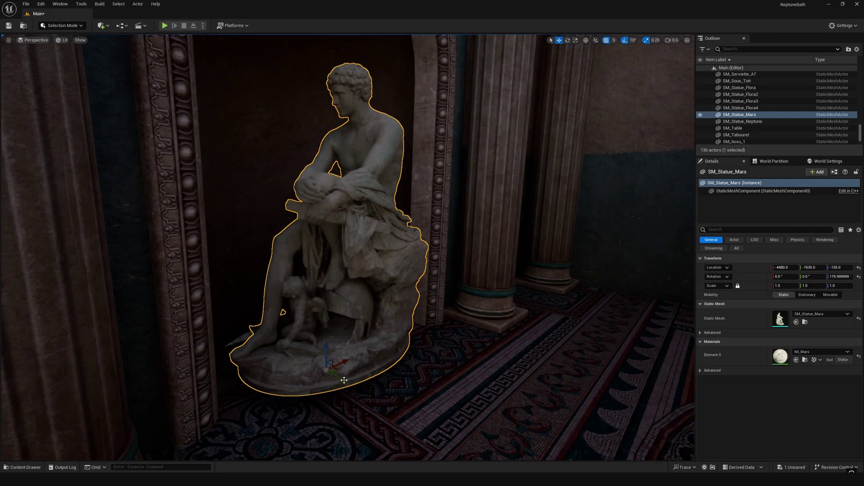
{"action": "mouse_move", "coordinate": [314, 366]}
{"action": "left_mouse_down"}
{"action": "mouse_move", "coordinate": [328, 343]}
{"action": "mouse_move", "coordinate": [310, 341]}
{"action": "left_mouse_up"}
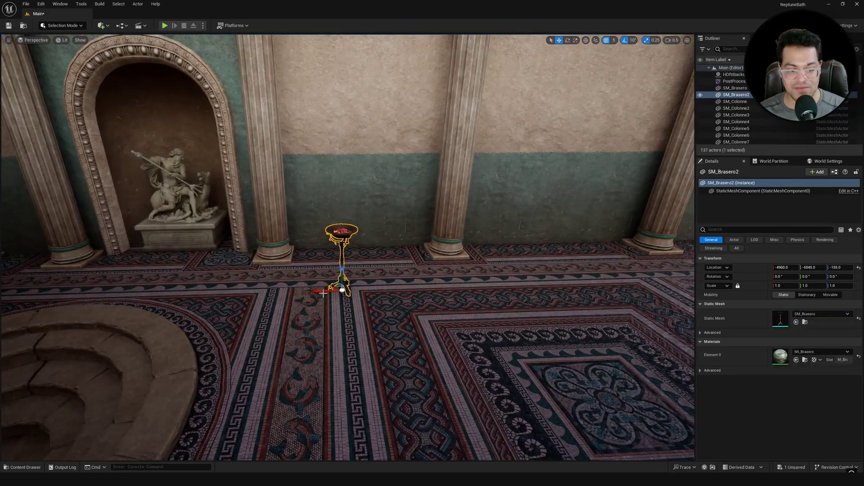
From a top-down view, copy the brazier actors to new spots along the mosaic floor's edges
{"action": "right_click_drag", "start_coordinate": [633, 258], "coordinate": [633, 351]}
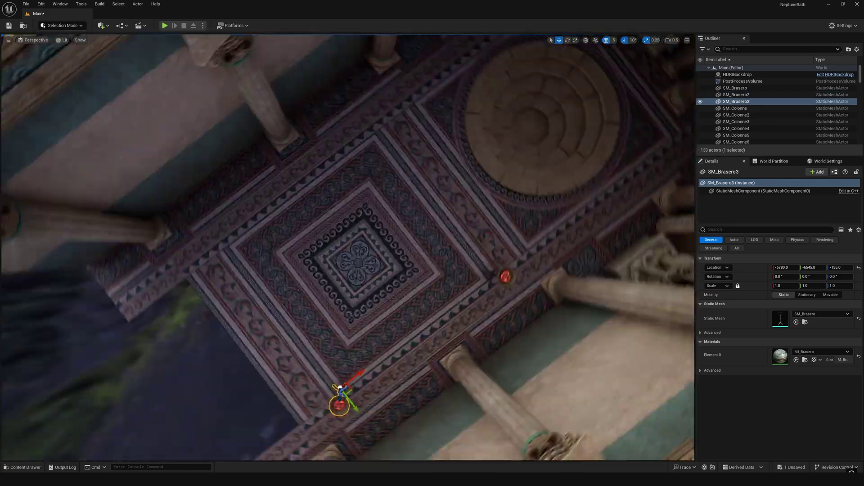
{"action": "right_click_drag", "start_coordinate": [479, 330], "coordinate": [480, 330]}
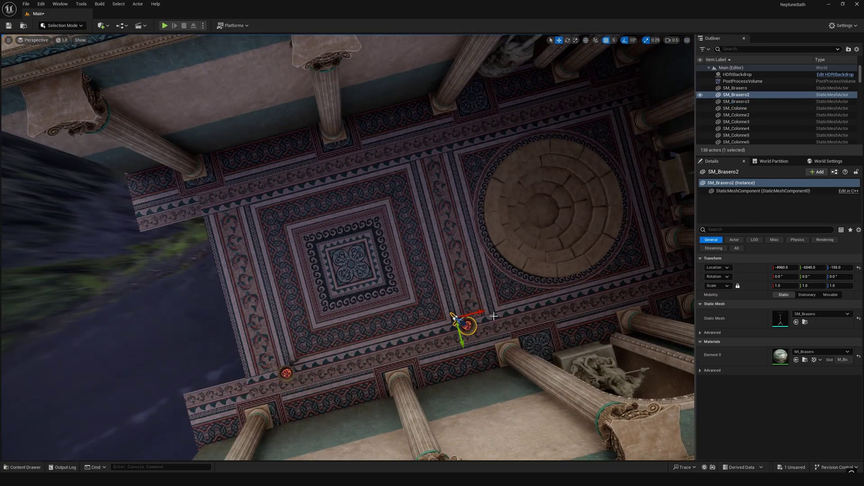
{"action": "key", "text": "ctrl+z"}
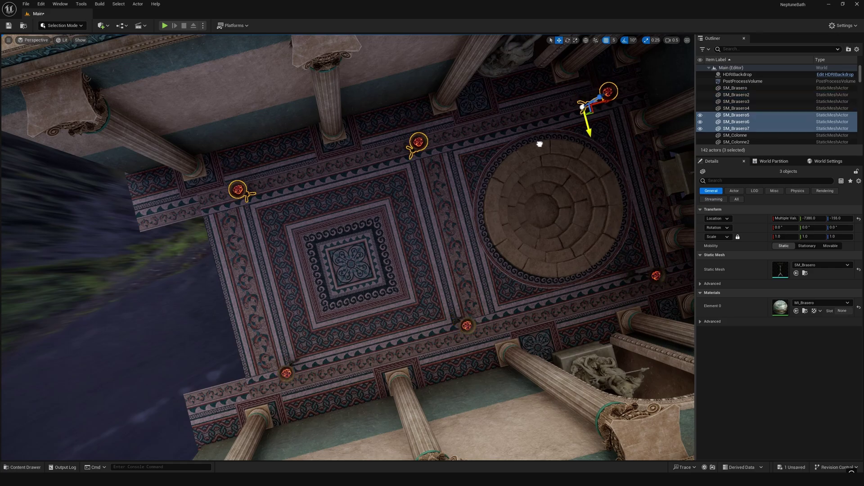
{"action": "key", "text": "ctrl+space"}
{"action": "scroll", "coordinate": [783, 394], "scroll_direction": "down", "scroll_amount": 2}
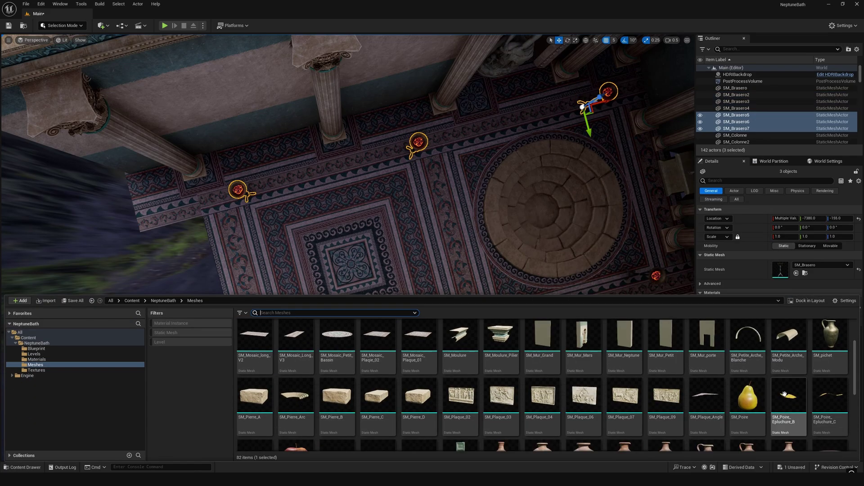
{"action": "scroll", "coordinate": [784, 395], "scroll_direction": "down", "scroll_amount": 2}
{"action": "scroll", "coordinate": [784, 395], "scroll_direction": "down", "scroll_amount": 2}
{"action": "scroll", "coordinate": [742, 405], "scroll_direction": "down", "scroll_amount": 2}
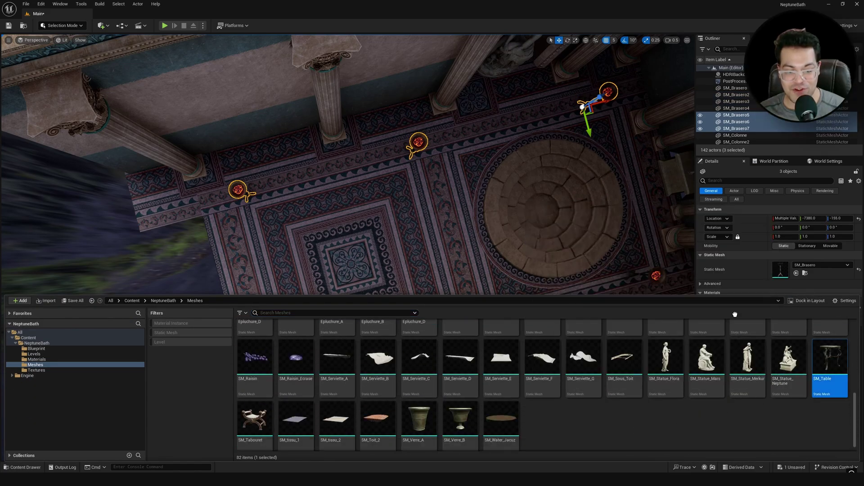
Place SM_Table in the room and slide it next to the pool
{"action": "left_click_drag", "start_coordinate": [735, 314], "coordinate": [329, 213]}
{"action": "left_click", "coordinate": [455, 284]}
{"action": "key", "text": "f"}
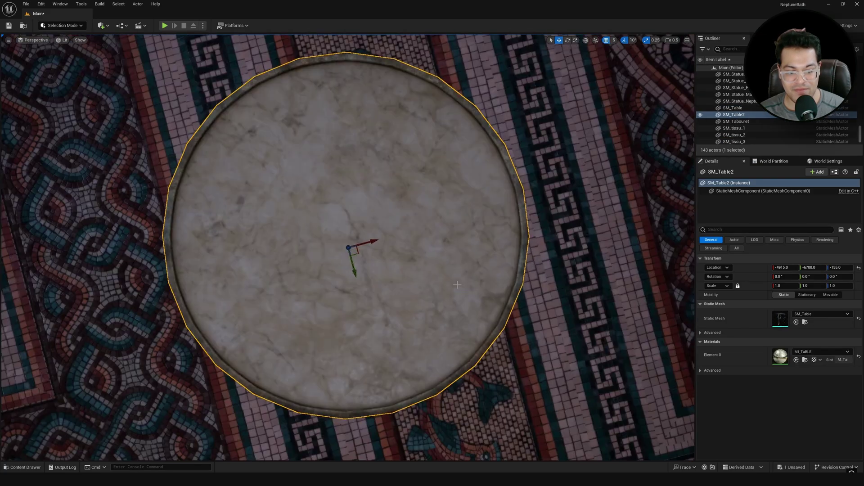
{"action": "right_click_drag", "start_coordinate": [456, 284], "coordinate": [475, 382]}
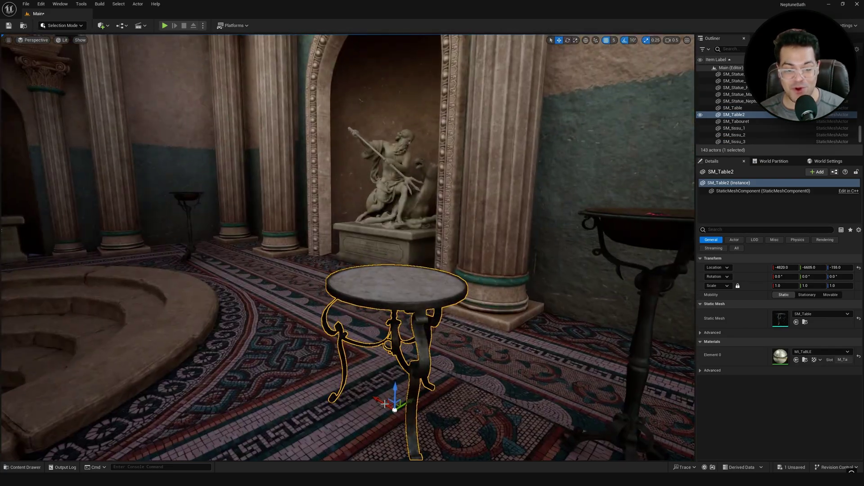
{"action": "left_click_drag", "start_coordinate": [475, 383], "coordinate": [367, 375], "text": "shift"}
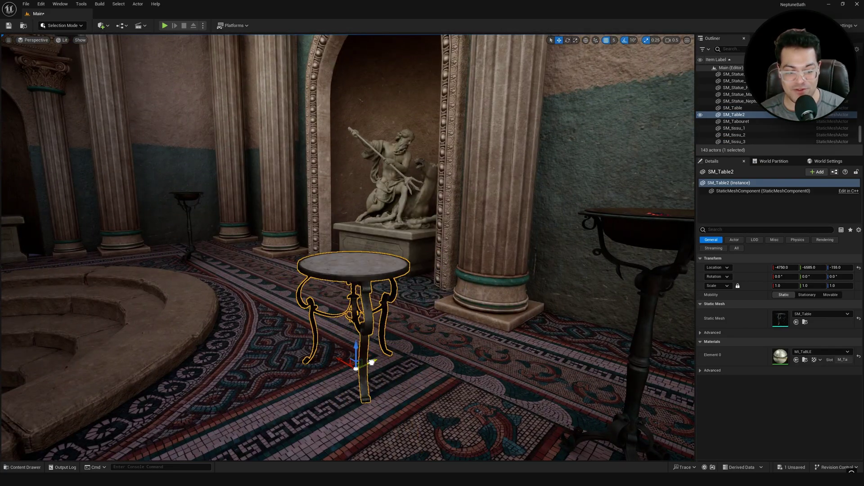
{"action": "key", "text": "f"}
Put SM_Pomme and SM_Poire fruit on the table top
{"action": "key", "text": "ctrl+space"}
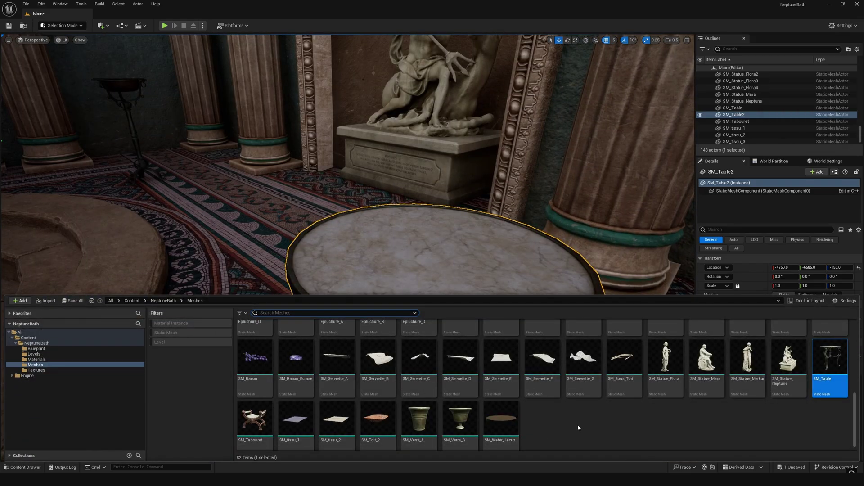
{"action": "scroll", "coordinate": [578, 423], "scroll_direction": "up", "scroll_amount": 5}
{"action": "left_click_drag", "start_coordinate": [294, 357], "coordinate": [393, 257]}
{"action": "key", "text": "ctrl+space"}
{"action": "scroll", "coordinate": [706, 396], "scroll_direction": "up", "scroll_amount": 2}
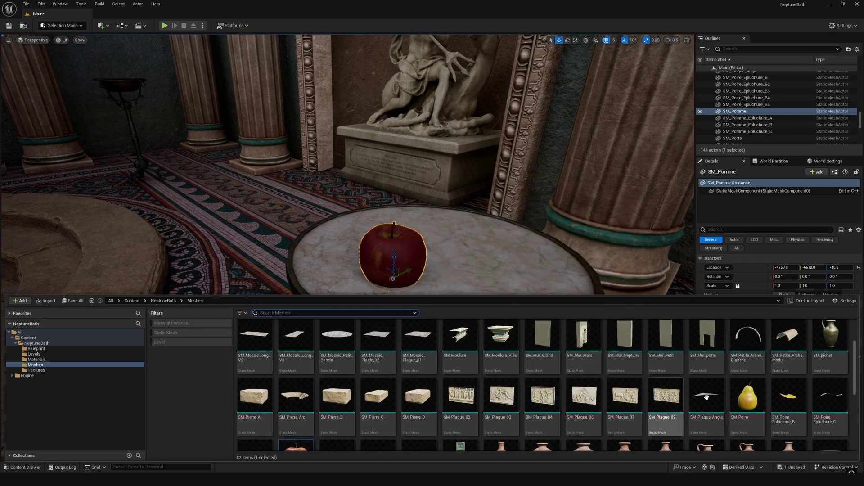
{"action": "left_click_drag", "start_coordinate": [747, 397], "coordinate": [451, 255]}
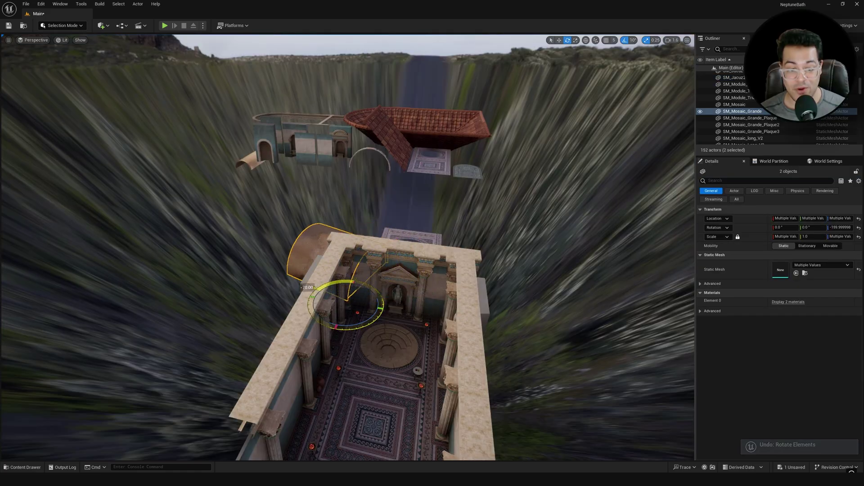
Move the sea-creature mosaic half-dome vault onto the end wall and check its fit
{"action": "left_click_drag", "start_coordinate": [372, 310], "coordinate": [491, 324]}
{"action": "key", "text": "f"}
{"action": "scroll", "coordinate": [457, 230], "scroll_direction": "down", "scroll_amount": 3}
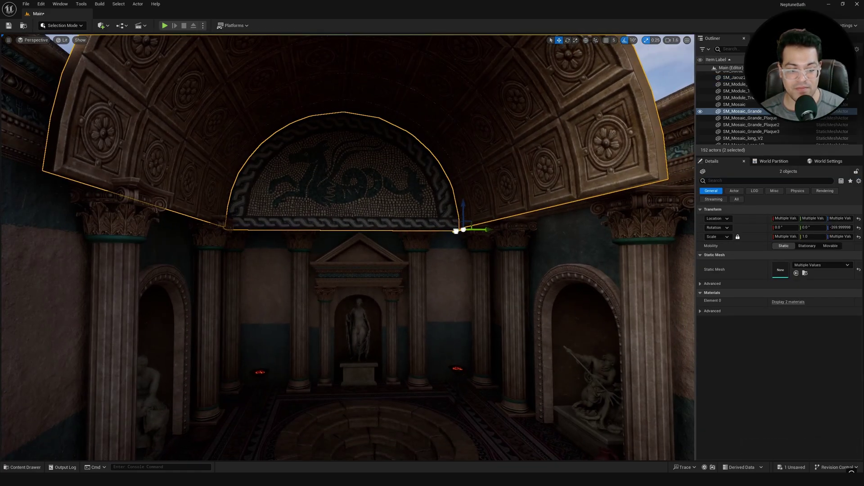
{"action": "scroll", "coordinate": [442, 235], "scroll_direction": "down", "scroll_amount": 3}
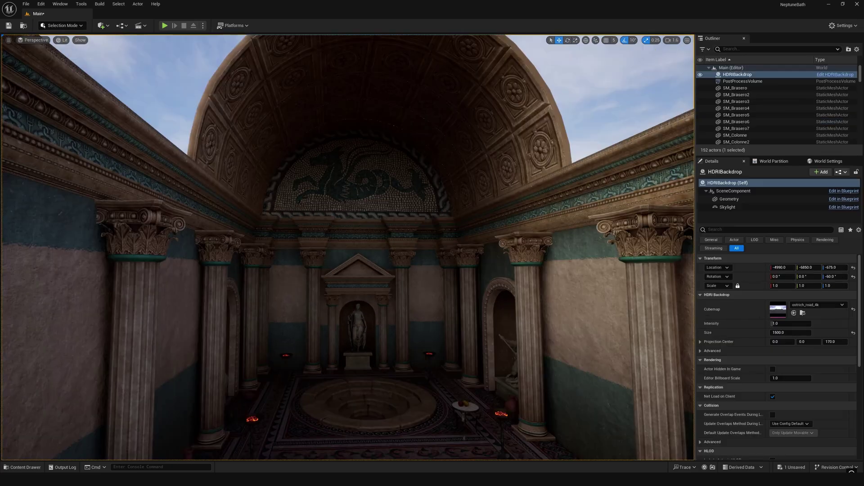
{"action": "scroll", "coordinate": [367, 99], "scroll_direction": "up", "scroll_amount": 5}
{"action": "left_click", "coordinate": [331, 109]}
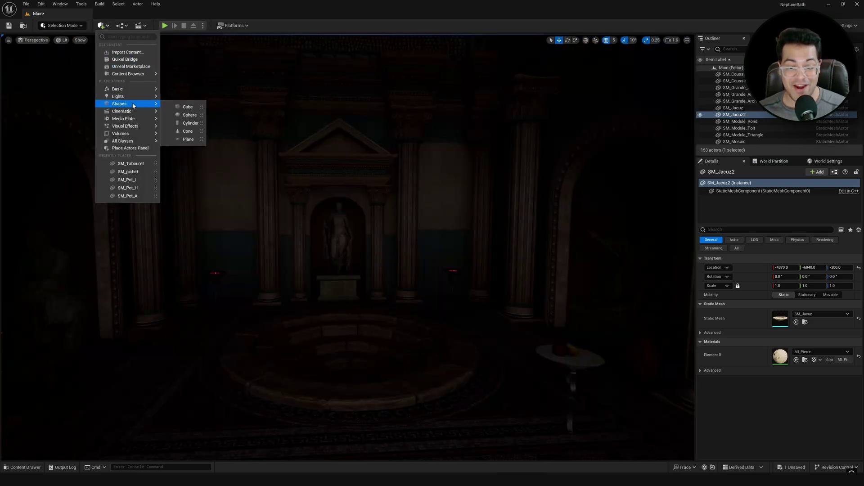
Add a point light in the statue niche with about 35 cd intensity and a cleared source radius
{"action": "left_click", "coordinate": [211, 108]}
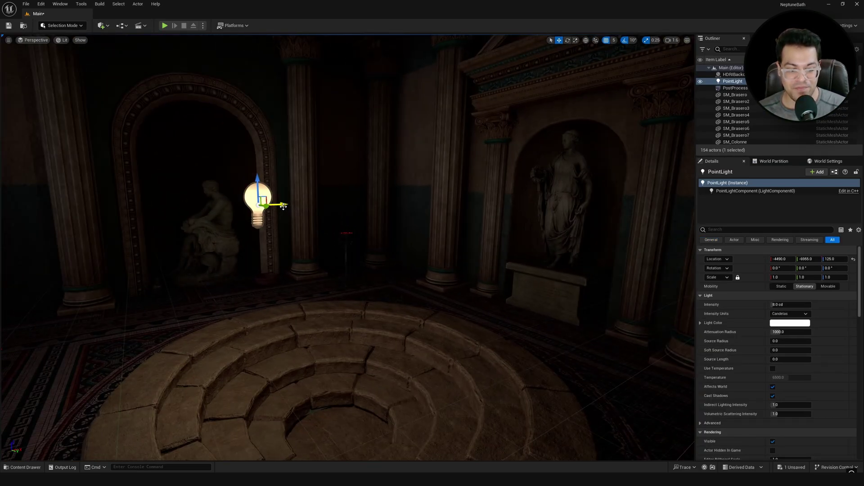
{"action": "left_click_drag", "start_coordinate": [265, 202], "coordinate": [419, 210], "text": "shift"}
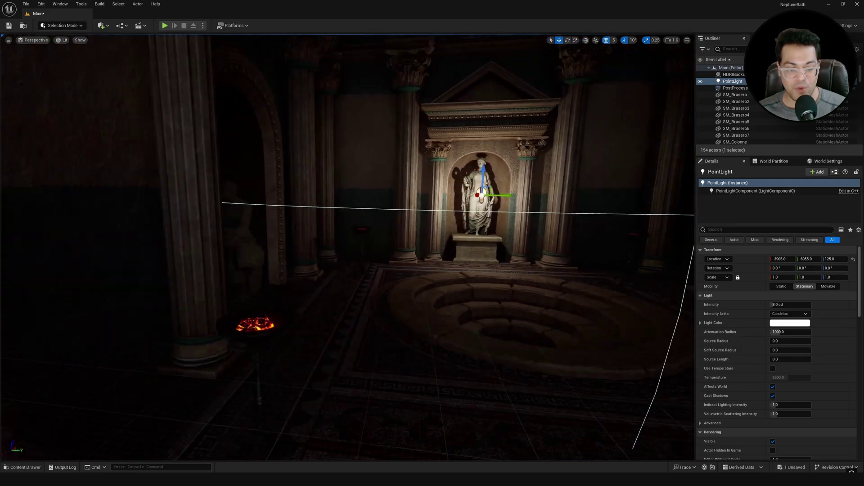
{"action": "mouse_move", "coordinate": [792, 304]}
{"action": "left_mouse_down"}
{"action": "mouse_move", "coordinate": [810, 304]}
{"action": "mouse_move", "coordinate": [787, 331]}
{"action": "left_mouse_up"}
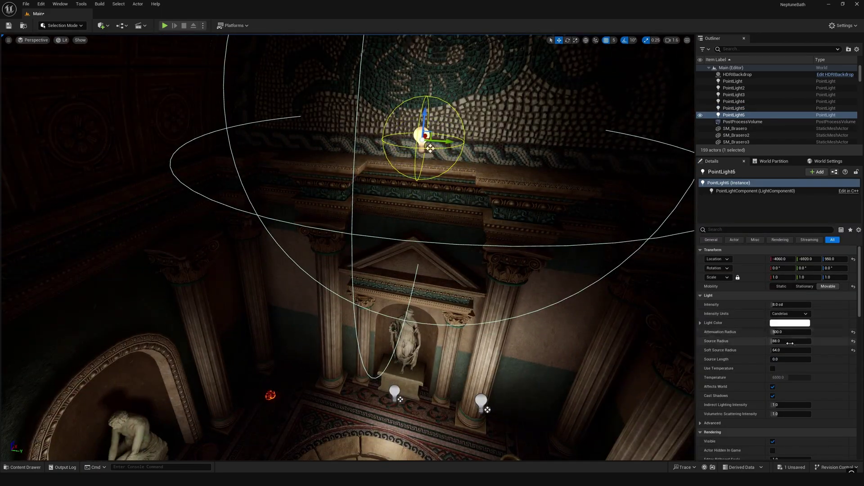
{"action": "left_click", "coordinate": [790, 341]}
{"action": "type", "text": "0"}
{"action": "key", "text": "Return"}
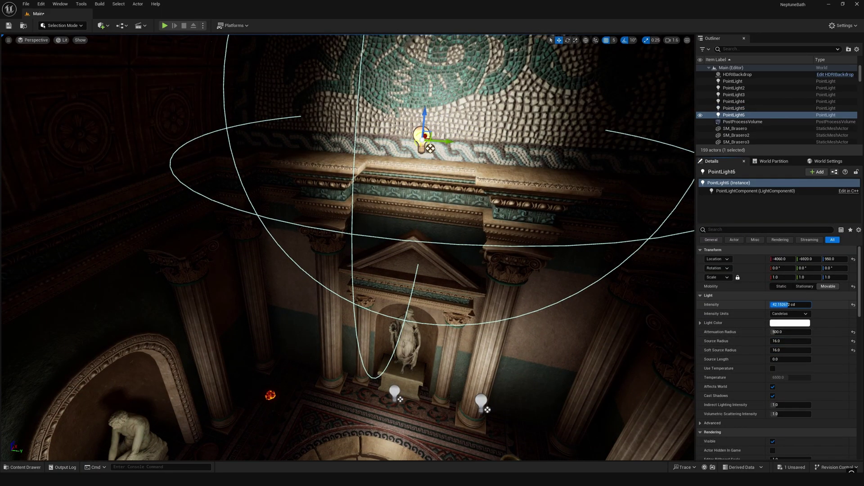
{"action": "left_click_drag", "start_coordinate": [782, 305], "coordinate": [810, 332]}
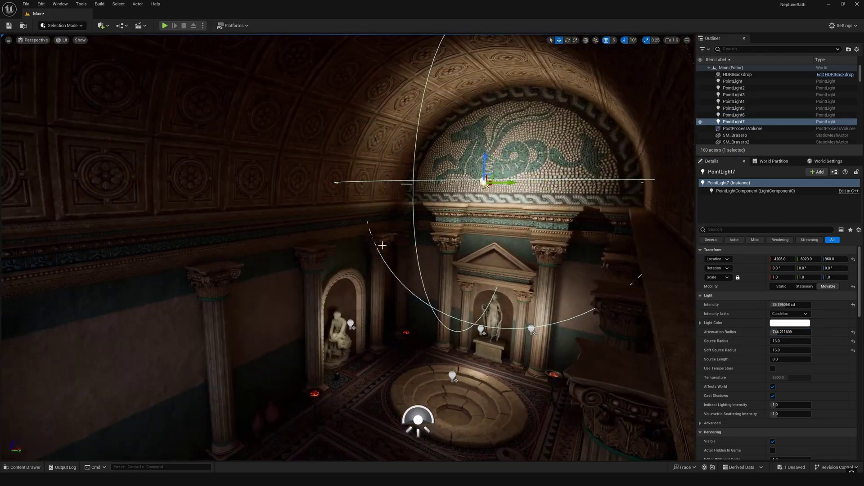
Copy point lights to the left, under the vault and above the pool
{"action": "left_click_drag", "start_coordinate": [507, 189], "coordinate": [382, 190], "text": "alt"}
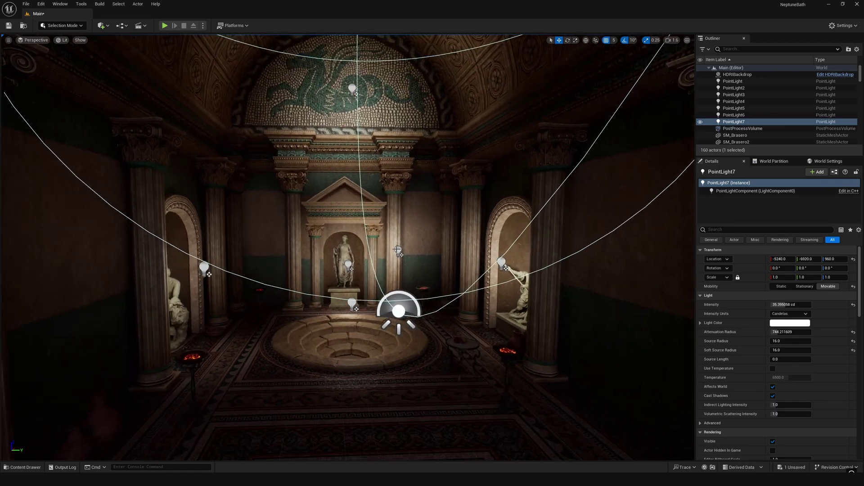
{"action": "left_click", "coordinate": [398, 251]}
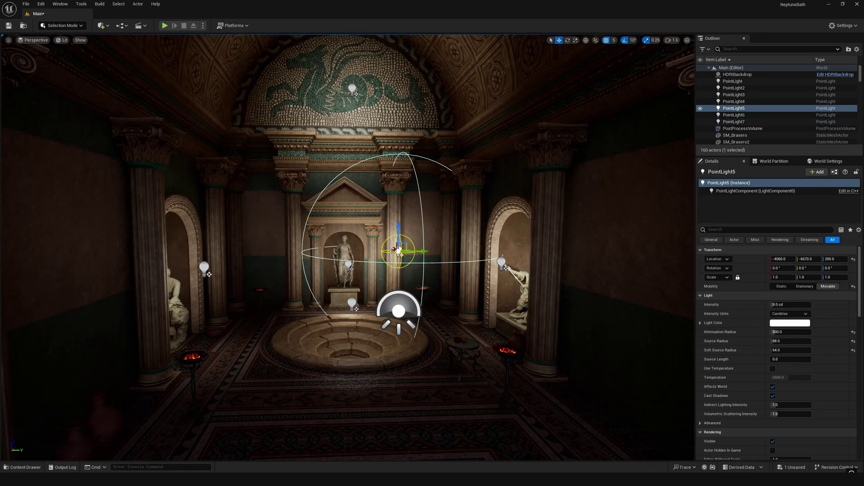
{"action": "mouse_move", "coordinate": [398, 251]}
{"action": "left_mouse_down", "text": "alt"}
{"action": "mouse_move", "coordinate": [295, 253]}
{"action": "mouse_move", "coordinate": [405, 190]}
{"action": "mouse_move", "coordinate": [193, 241]}
{"action": "left_mouse_up", "text": "alt"}
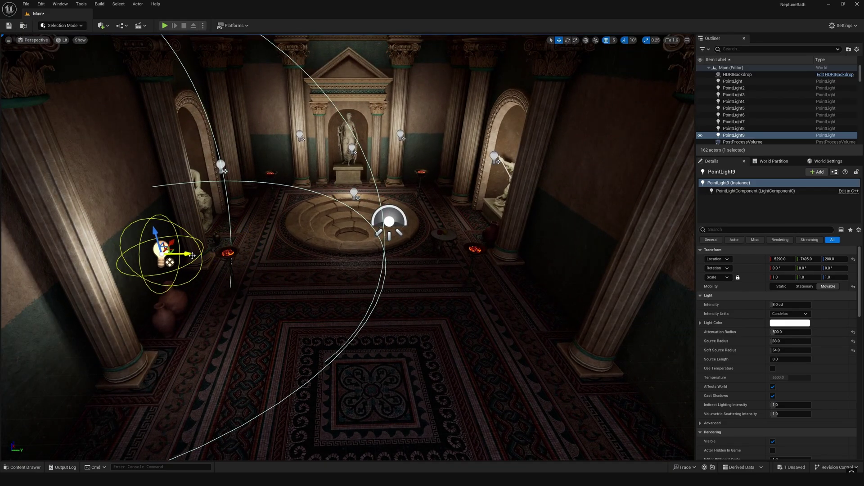
Copy a point light to the right and tuck it behind the trident-bearing Neptune statue
{"action": "left_click_drag", "start_coordinate": [193, 241], "coordinate": [540, 243], "text": "alt"}
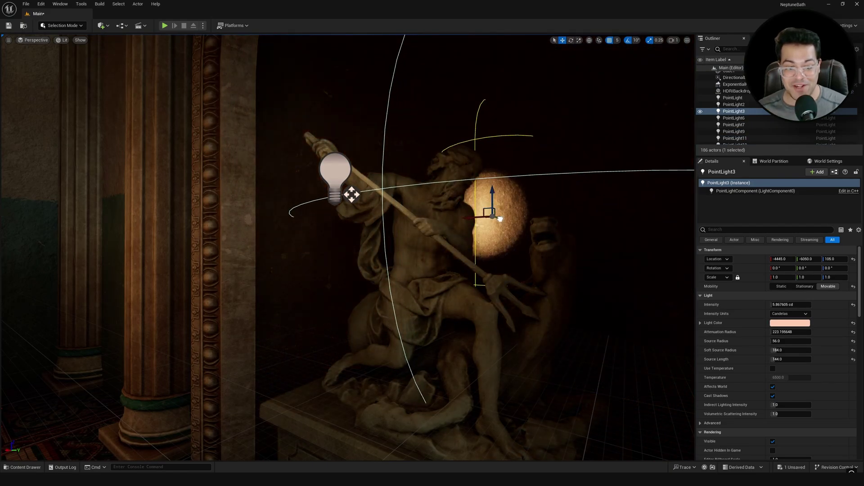
{"action": "left_click_drag", "start_coordinate": [352, 195], "coordinate": [351, 195], "text": "alt"}
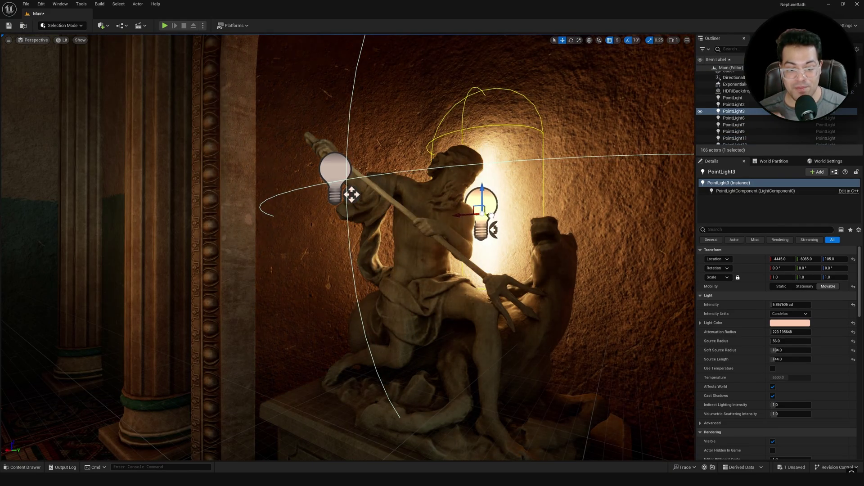
{"action": "left_click_drag", "start_coordinate": [351, 195], "coordinate": [495, 229], "text": "alt"}
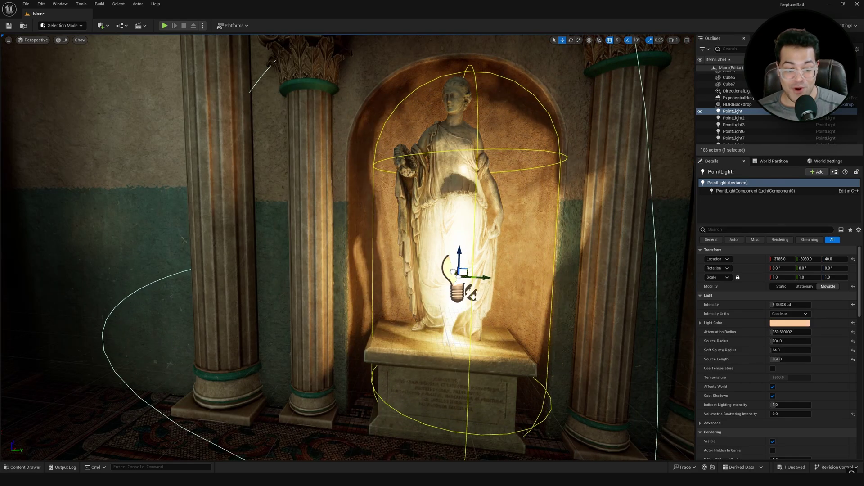
{"action": "left_click_drag", "start_coordinate": [450, 268], "coordinate": [446, 264]}
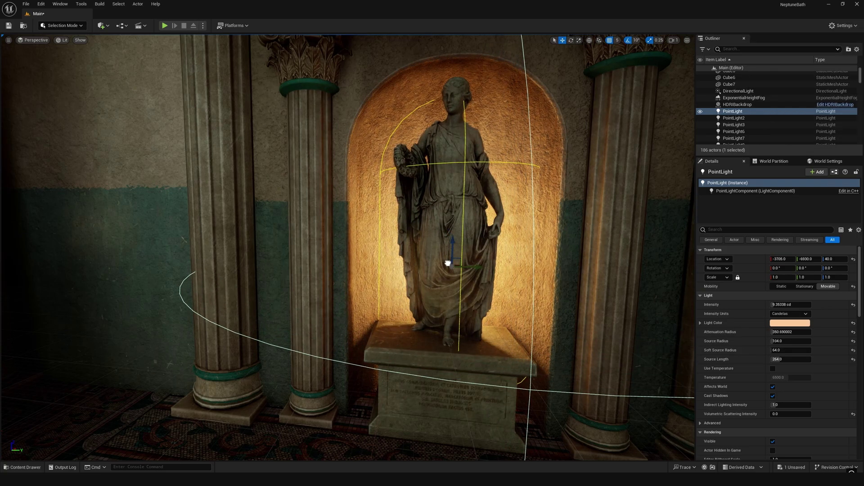